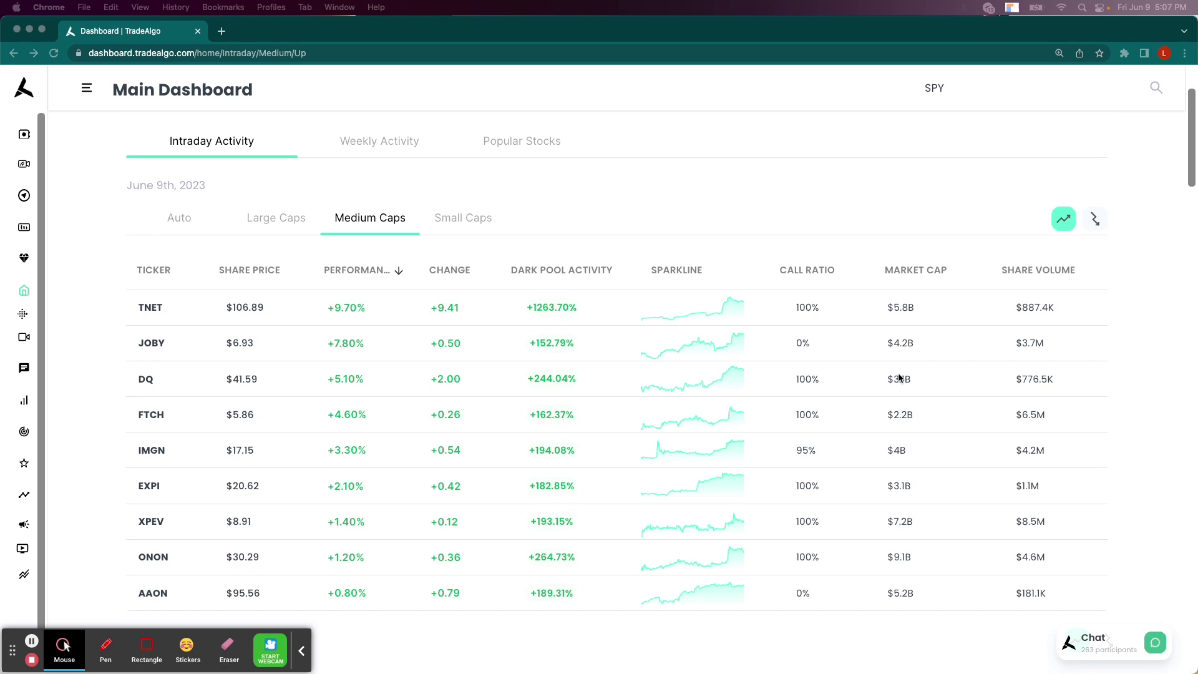
# Step: Switch the Intraday Activity list from Medium Caps to the Auto view
pyautogui.click(181, 222)
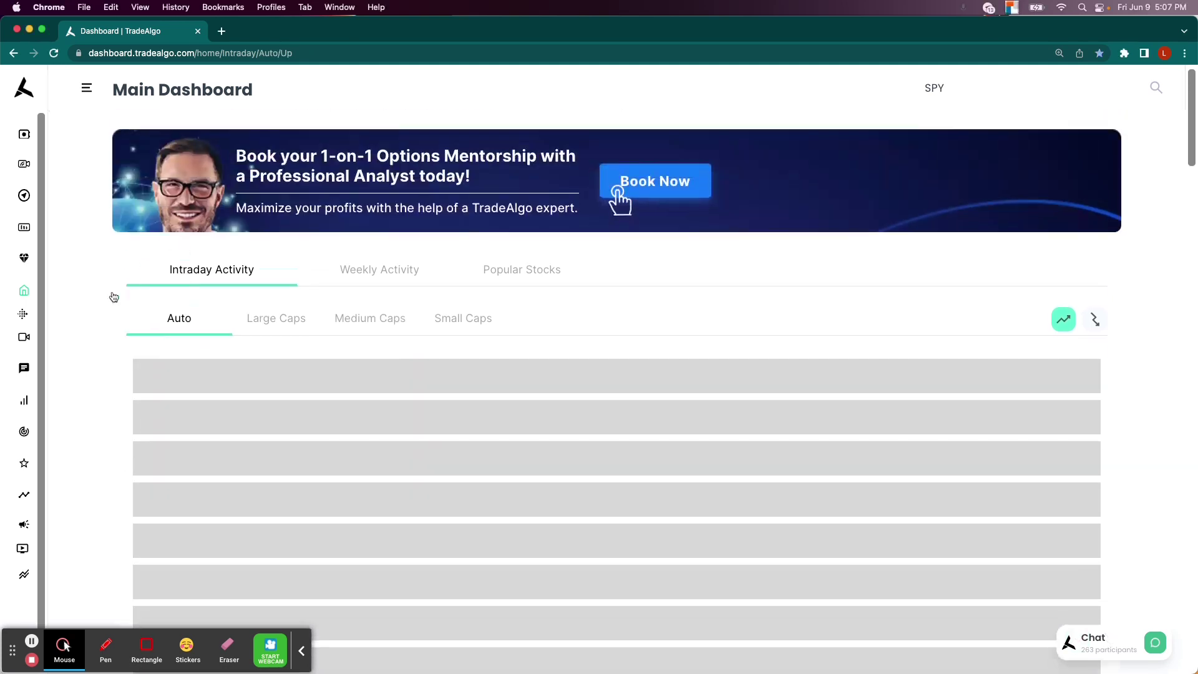
# Step: Browse the Large, Medium and Small Caps intraday activity lists
pyautogui.scroll(-1, 87, 306)
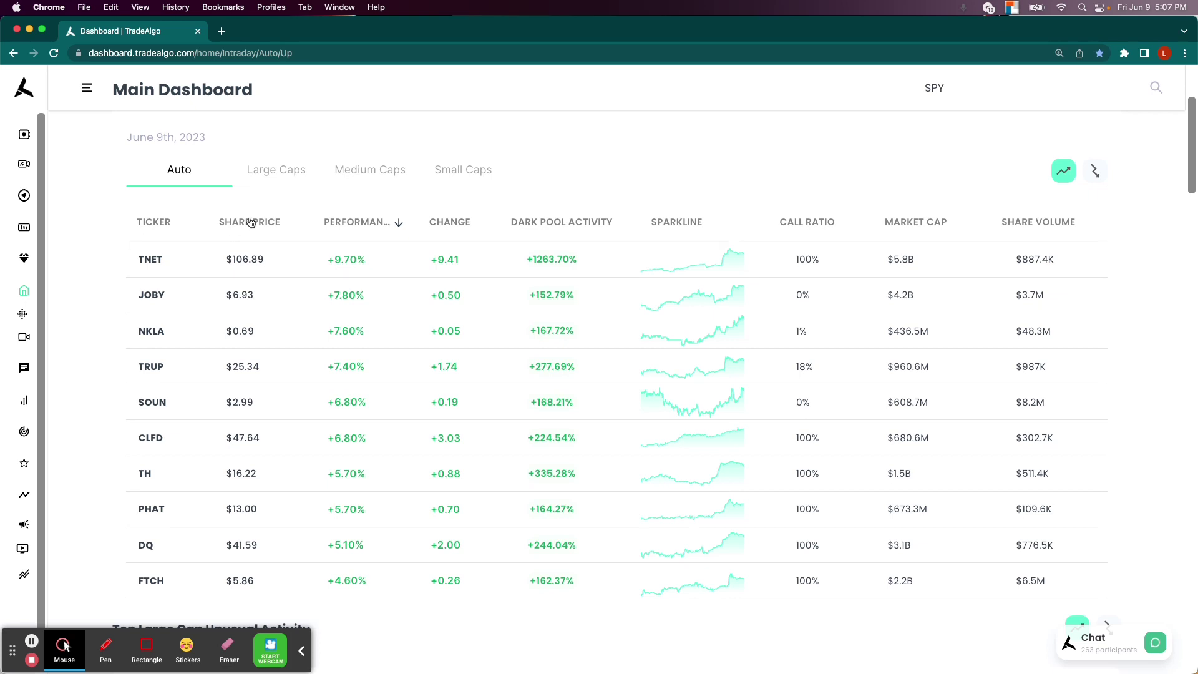
pyautogui.click(266, 169)
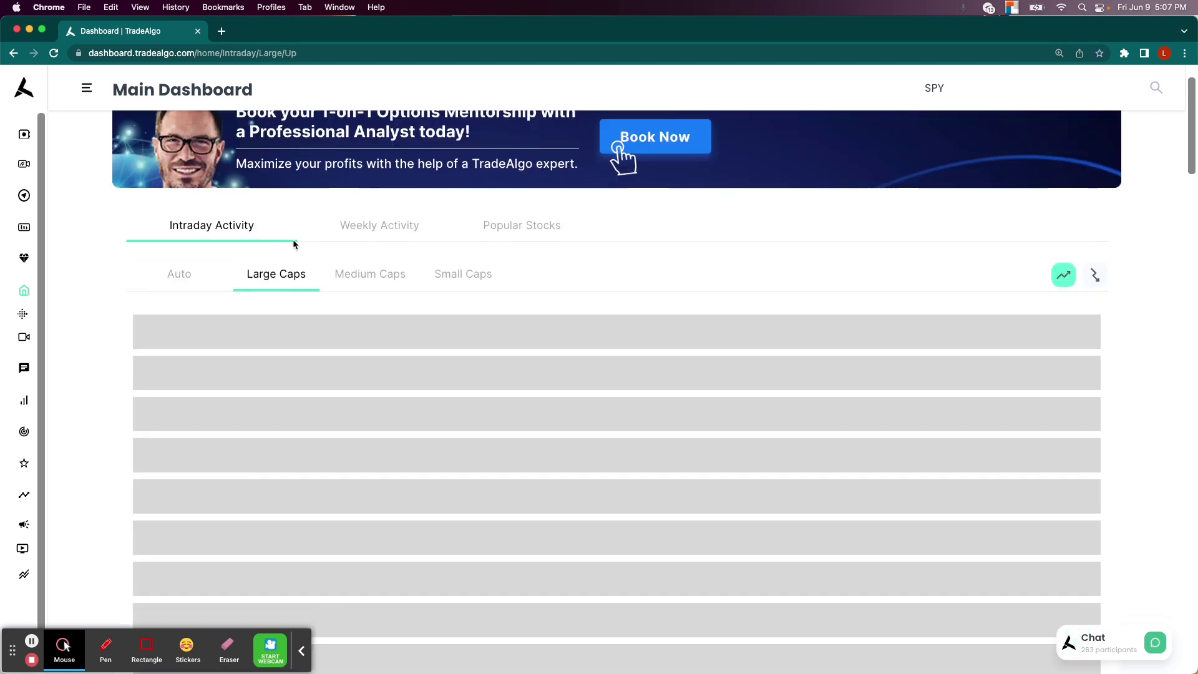
pyautogui.scroll(-3, 327, 271)
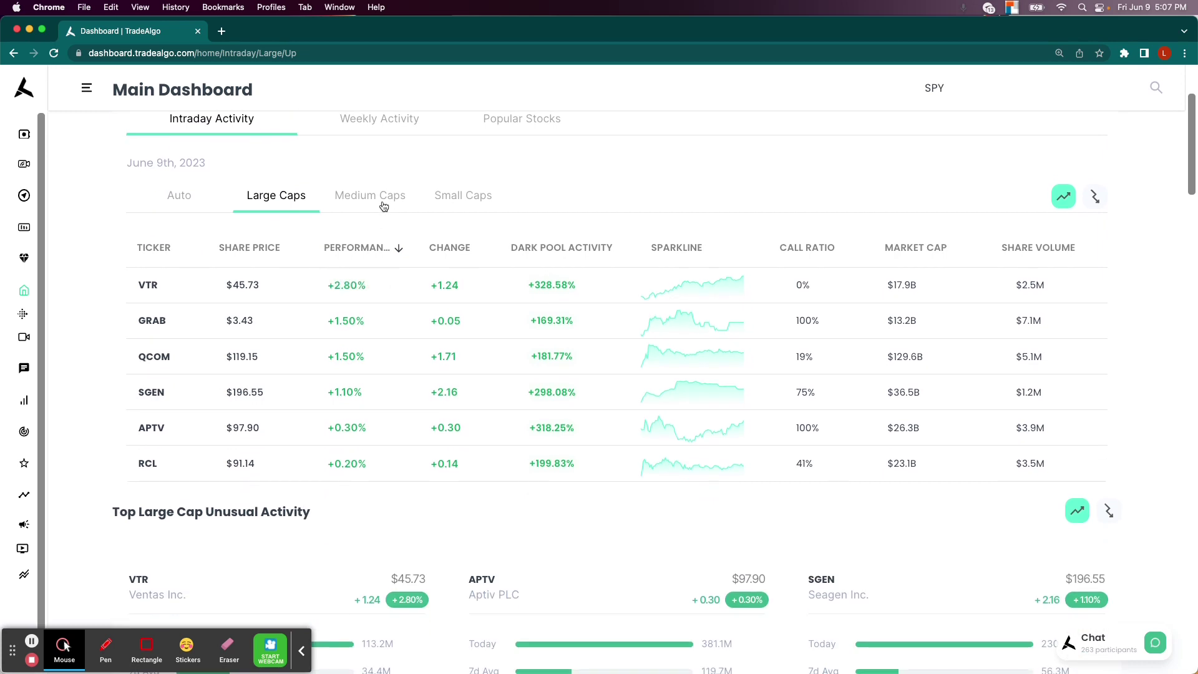
pyautogui.click(381, 198)
pyautogui.scroll(-3, 358, 278)
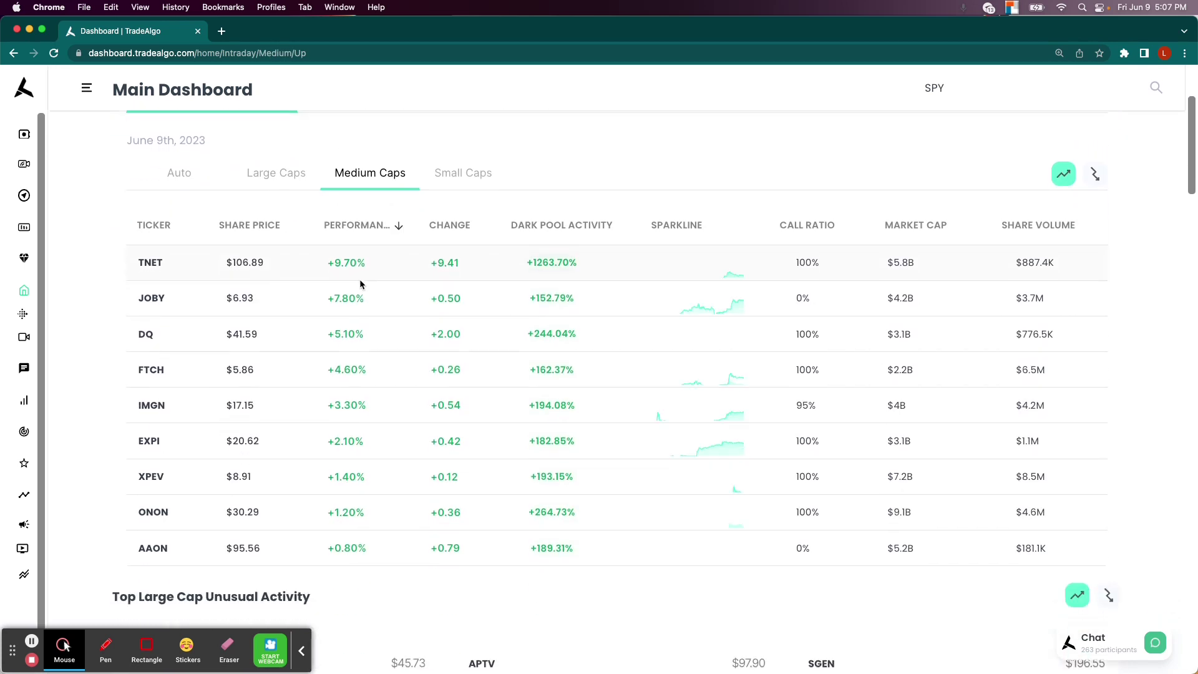
pyautogui.click(437, 175)
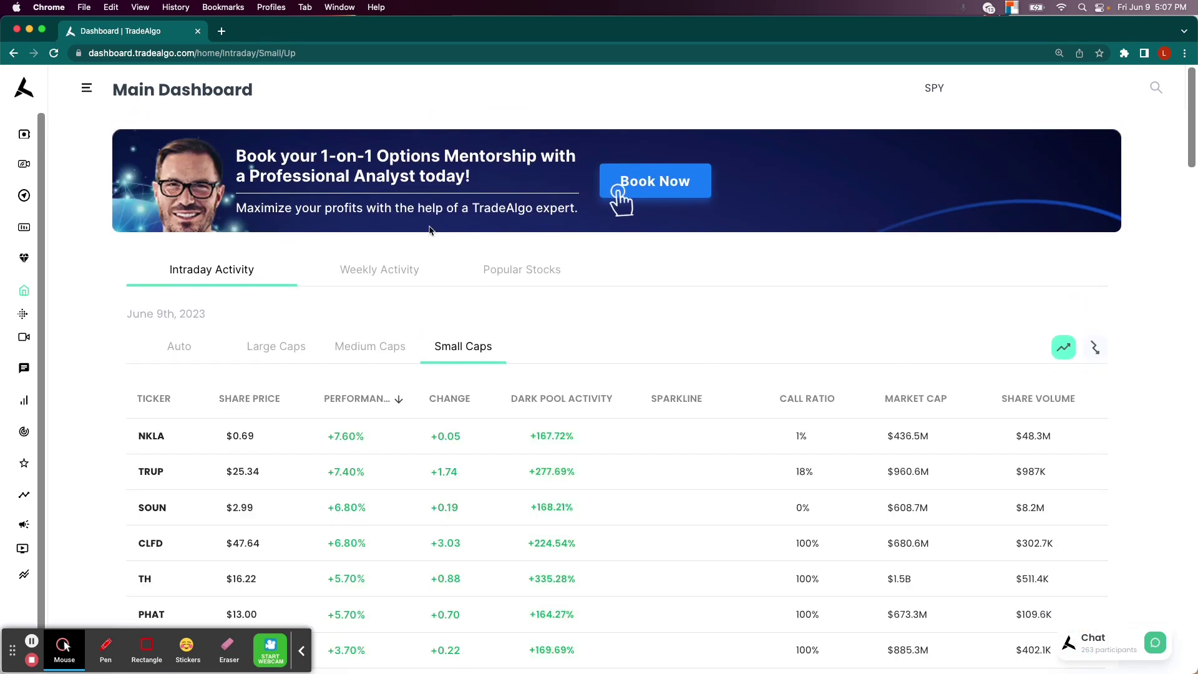
pyautogui.scroll(-3, 430, 228)
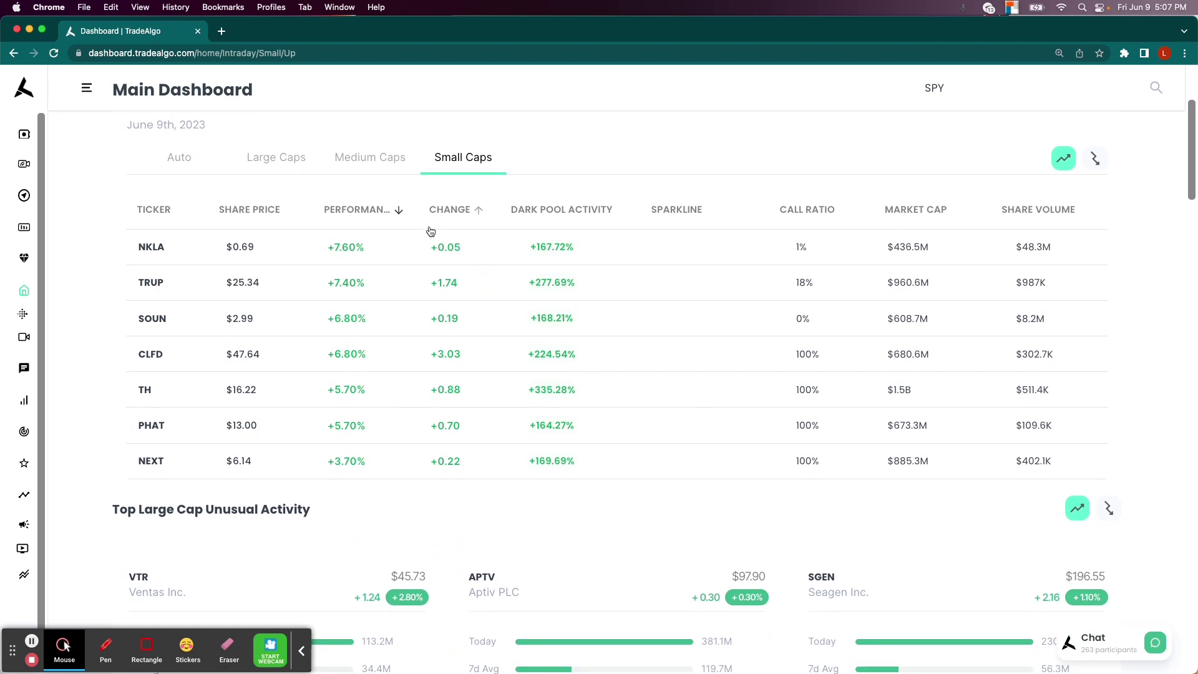
# Step: Switch to Trending Down and step back through Medium to Large Caps, led by DOCU at -11.40%
pyautogui.click(1095, 158)
pyautogui.scroll(-3, 383, 231)
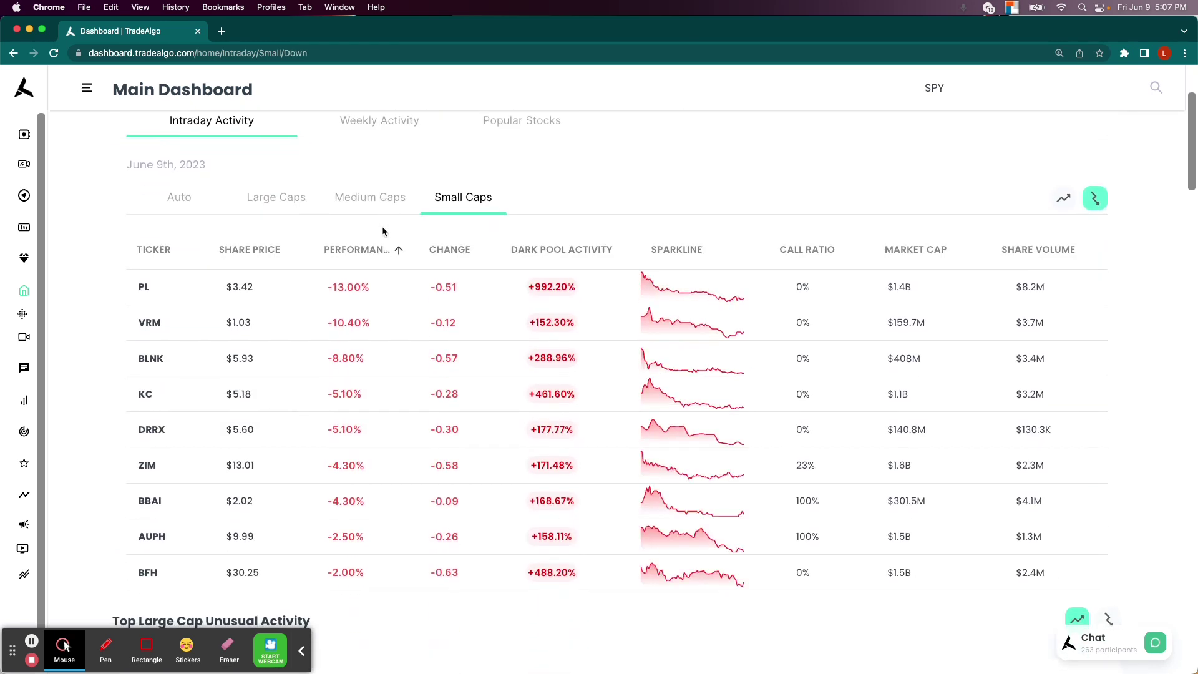
pyautogui.click(371, 200)
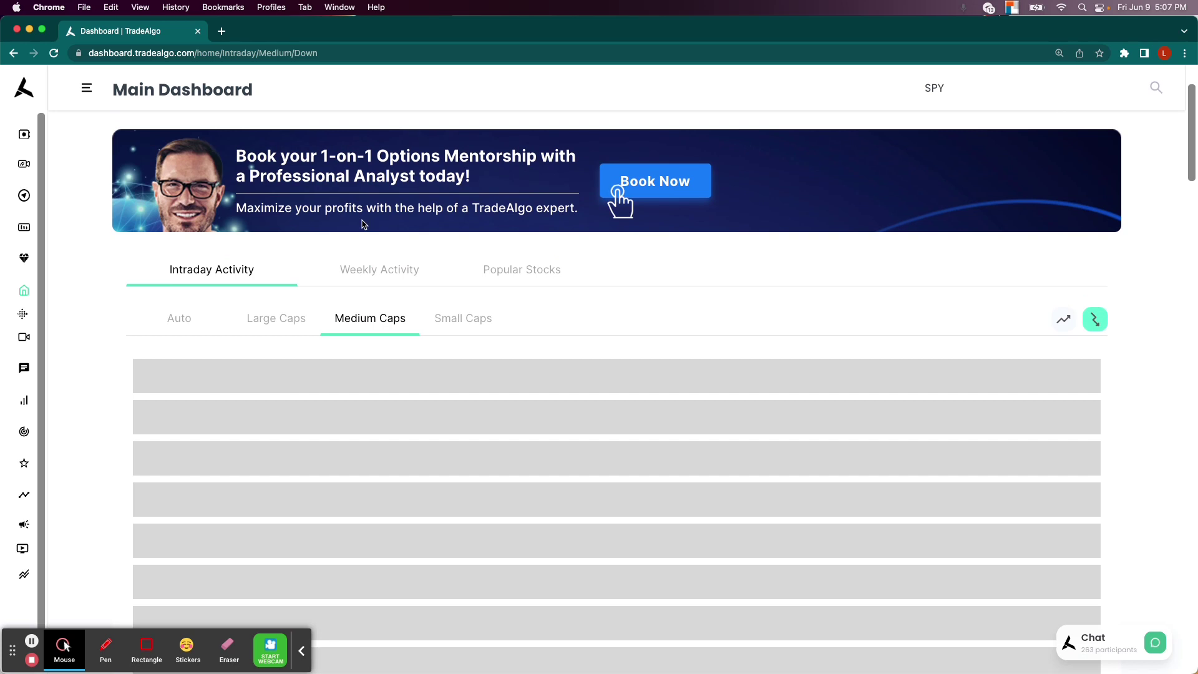
pyautogui.scroll(-3, 365, 212)
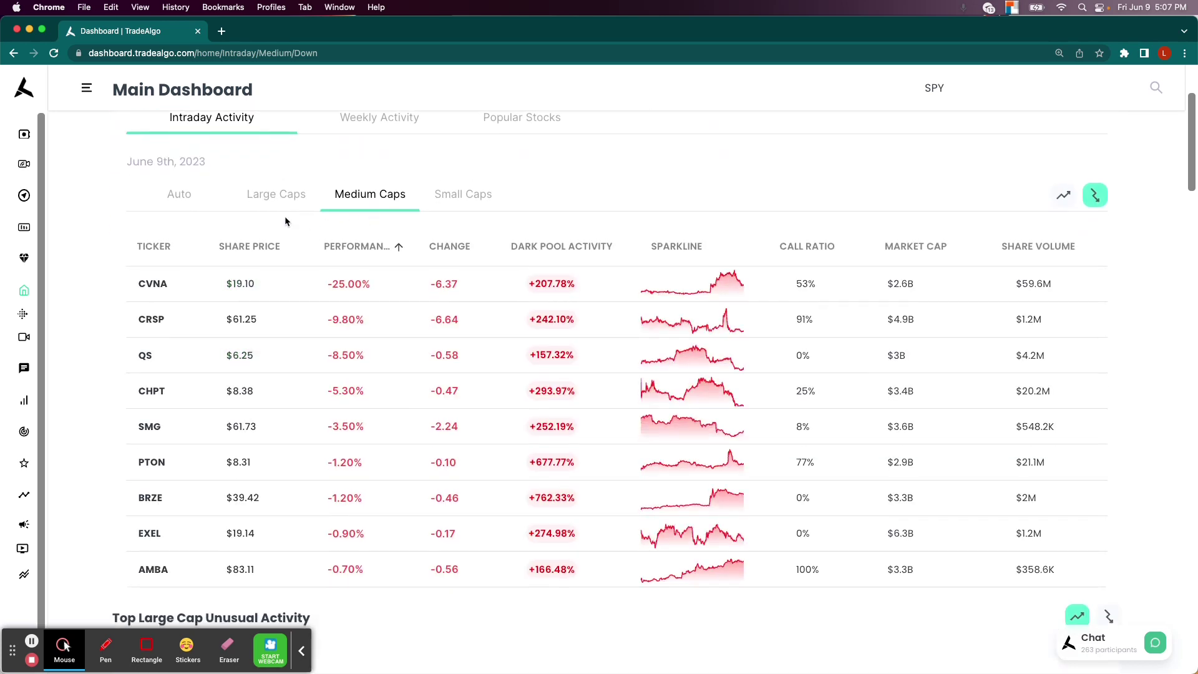
pyautogui.click(285, 198)
pyautogui.scroll(-4, 284, 200)
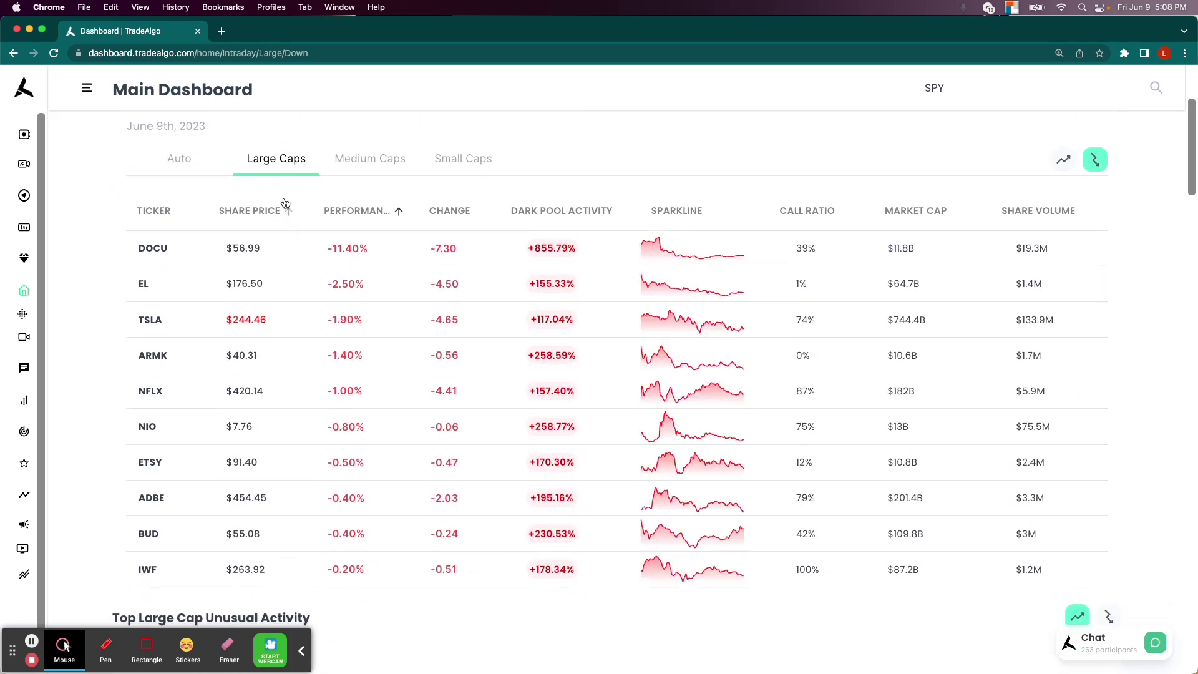
pyautogui.click(146, 649)
pyautogui.scroll(-1, 120, 308)
pyautogui.scroll(1, 117, 217)
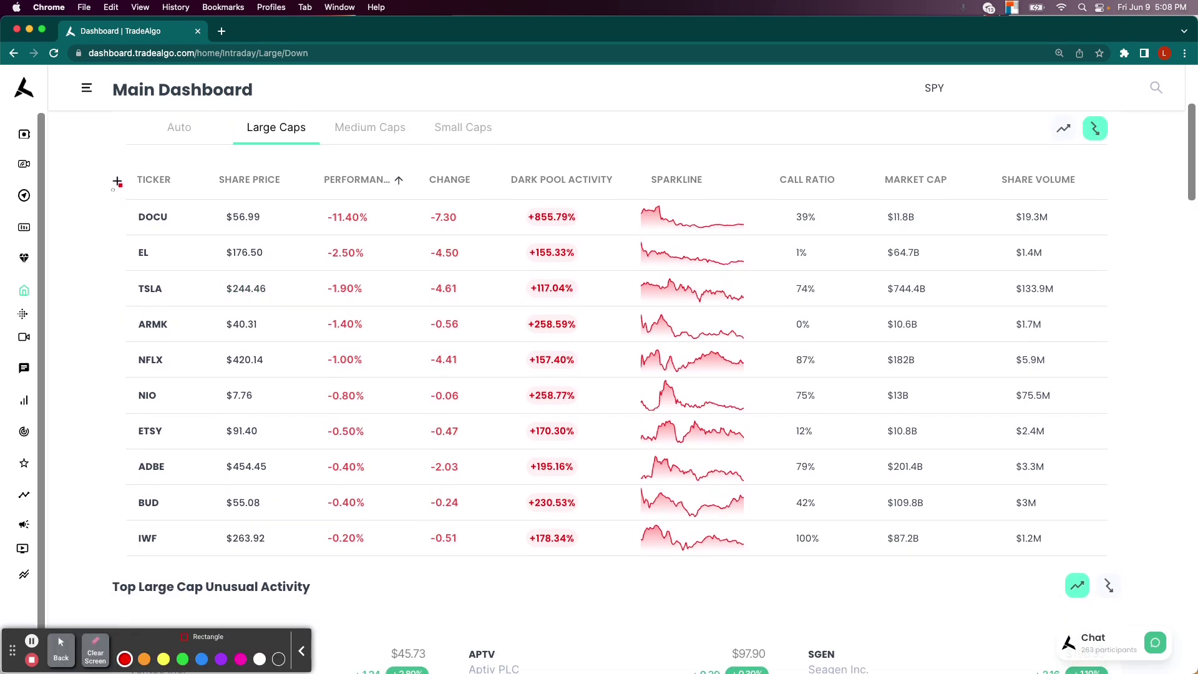
pyautogui.moveTo(112, 184)
pyautogui.mouseDown()
pyautogui.moveTo(789, 257)
pyautogui.moveTo(1105, 252)
pyautogui.mouseUp()
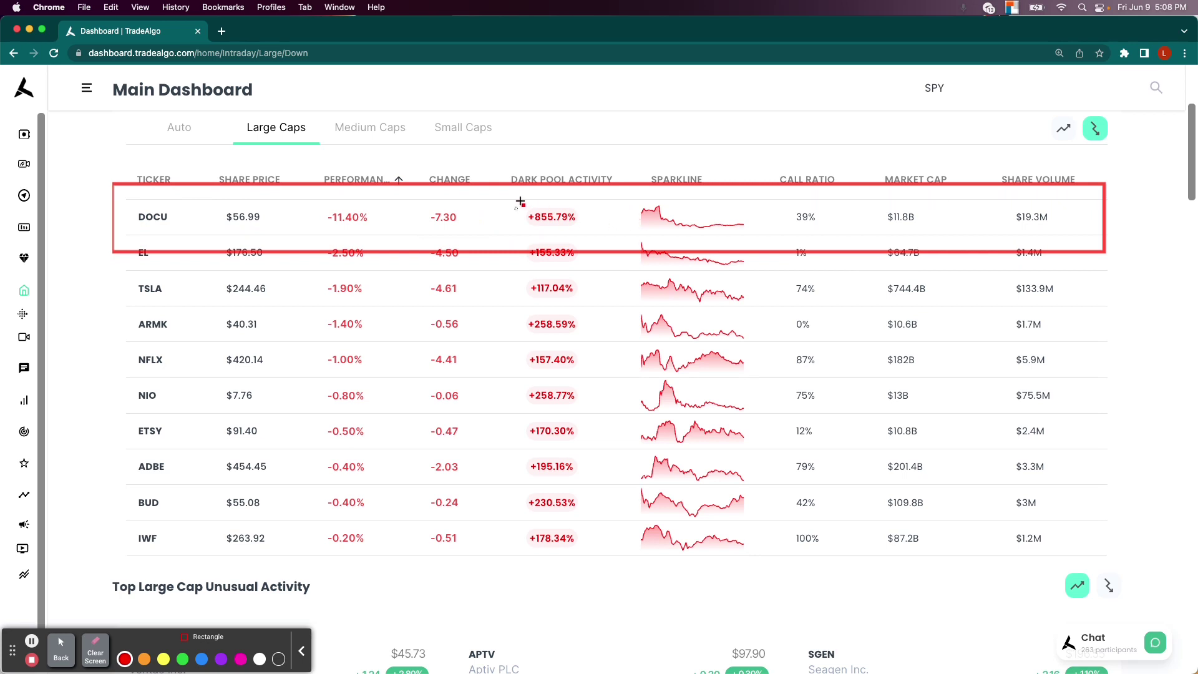
pyautogui.moveTo(515, 196); pyautogui.dragTo(587, 223)
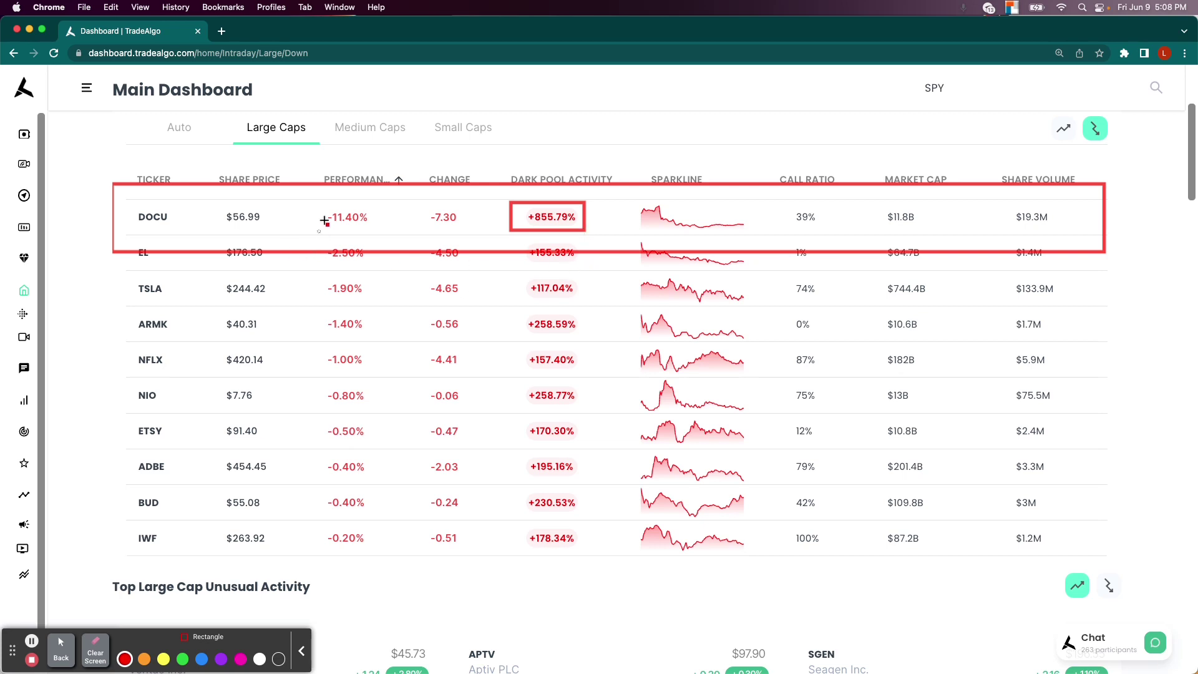
pyautogui.moveTo(311, 200); pyautogui.dragTo(378, 231)
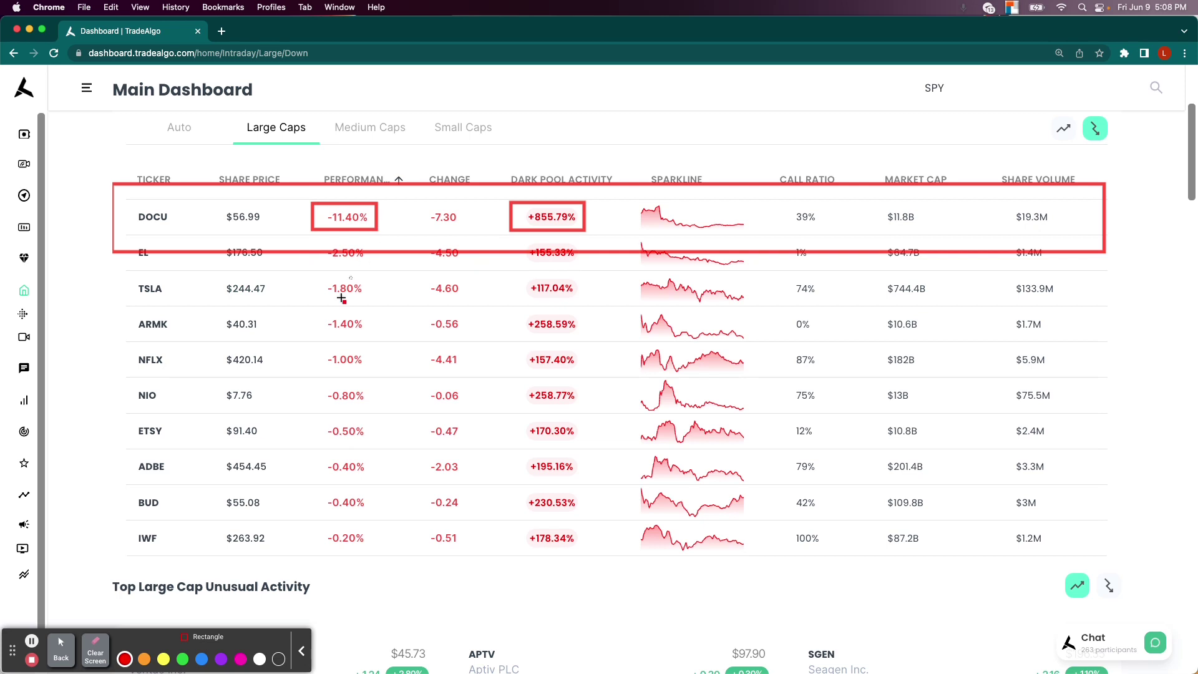
pyautogui.click(96, 651)
pyautogui.click(60, 649)
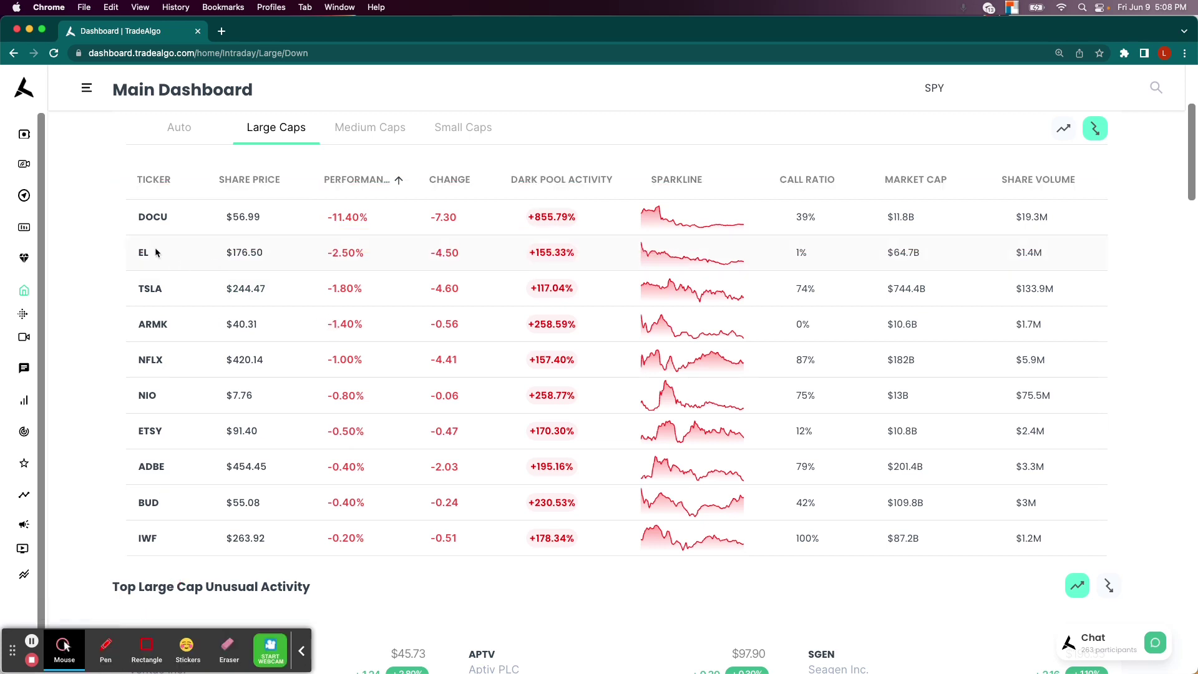
pyautogui.click(152, 217)
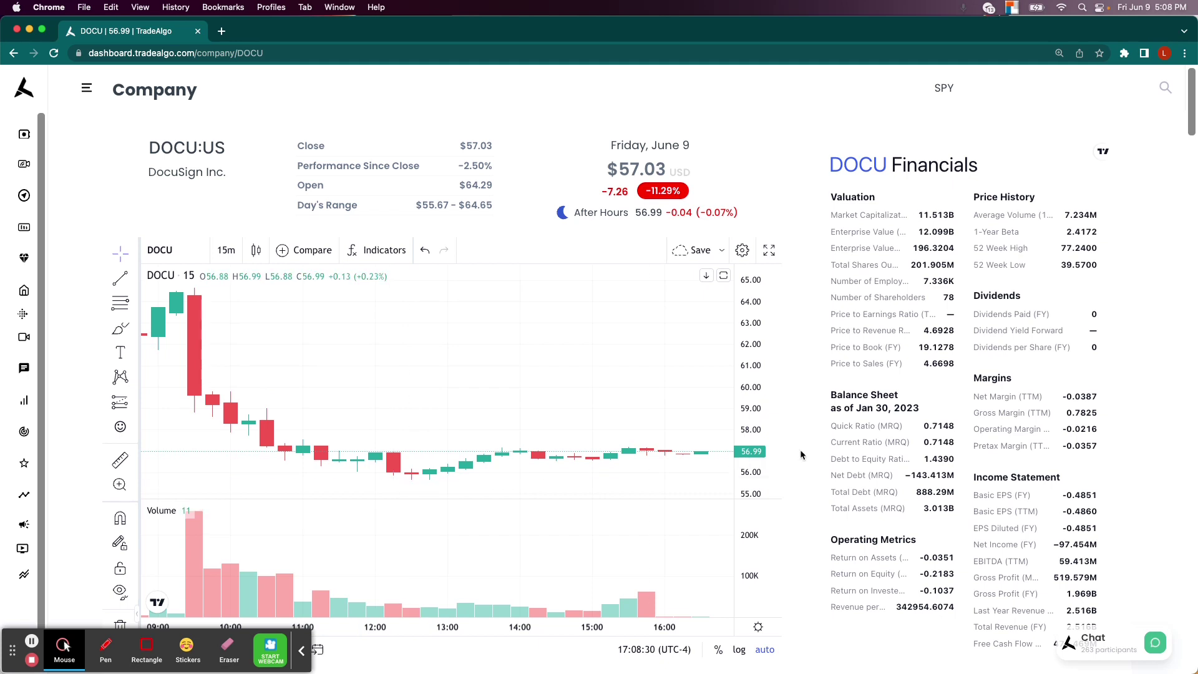
# Step: On DOCU's page, box today's 1.13B volume against the 7-day average
pyautogui.scroll(-10, 802, 455)
pyautogui.scroll(-4, 1191, 431)
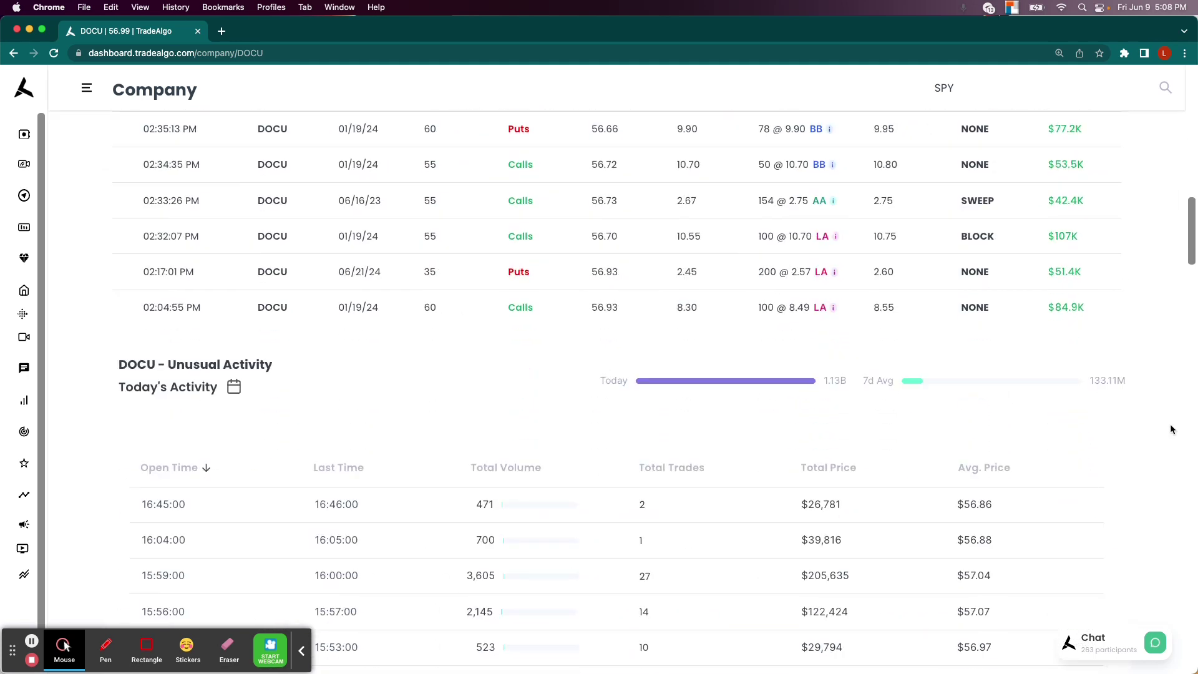
pyautogui.click(147, 649)
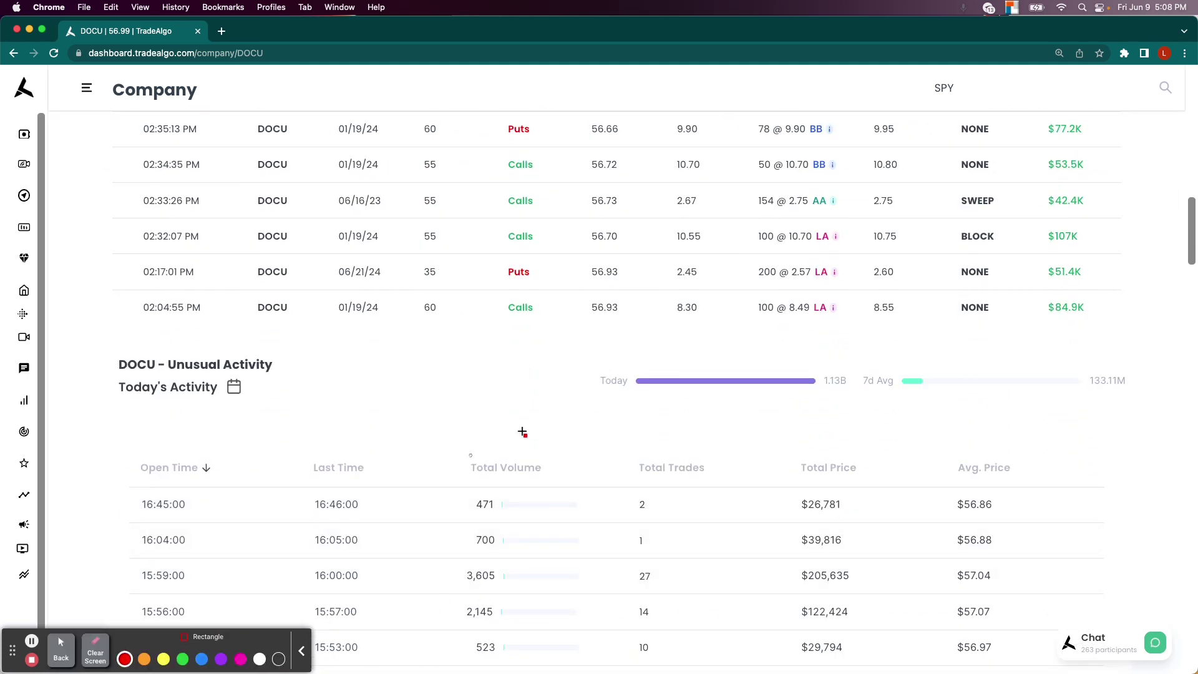
pyautogui.moveTo(577, 356); pyautogui.dragTo(1153, 396)
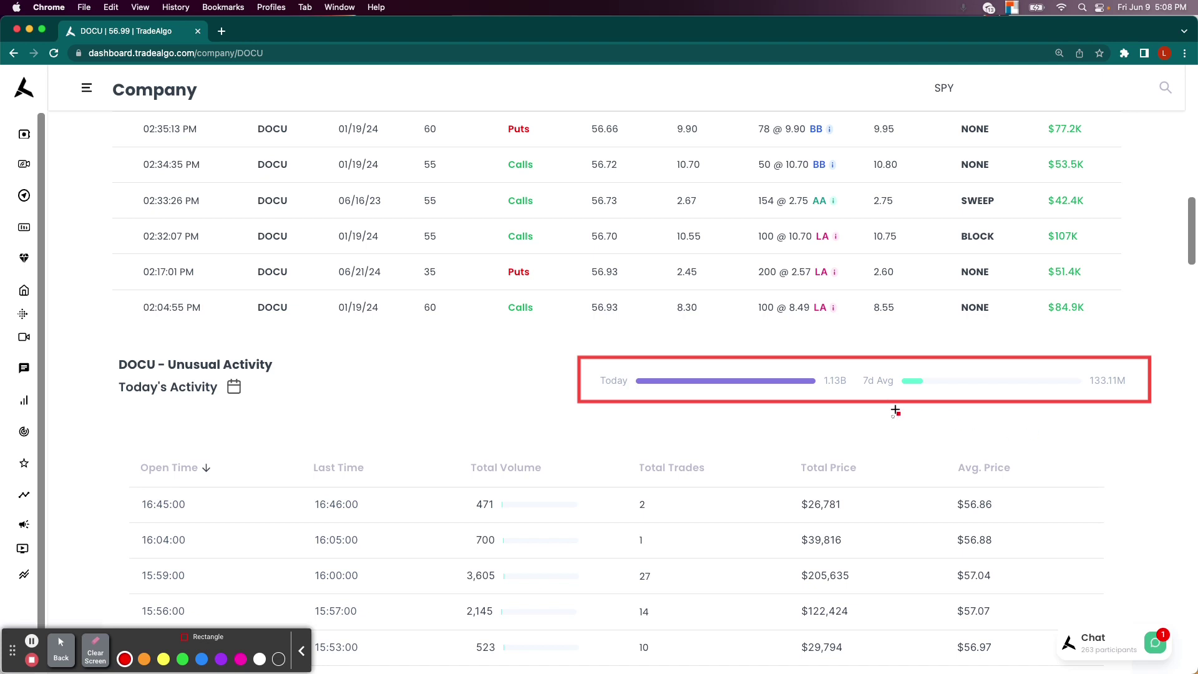
pyautogui.moveTo(807, 365); pyautogui.dragTo(861, 393)
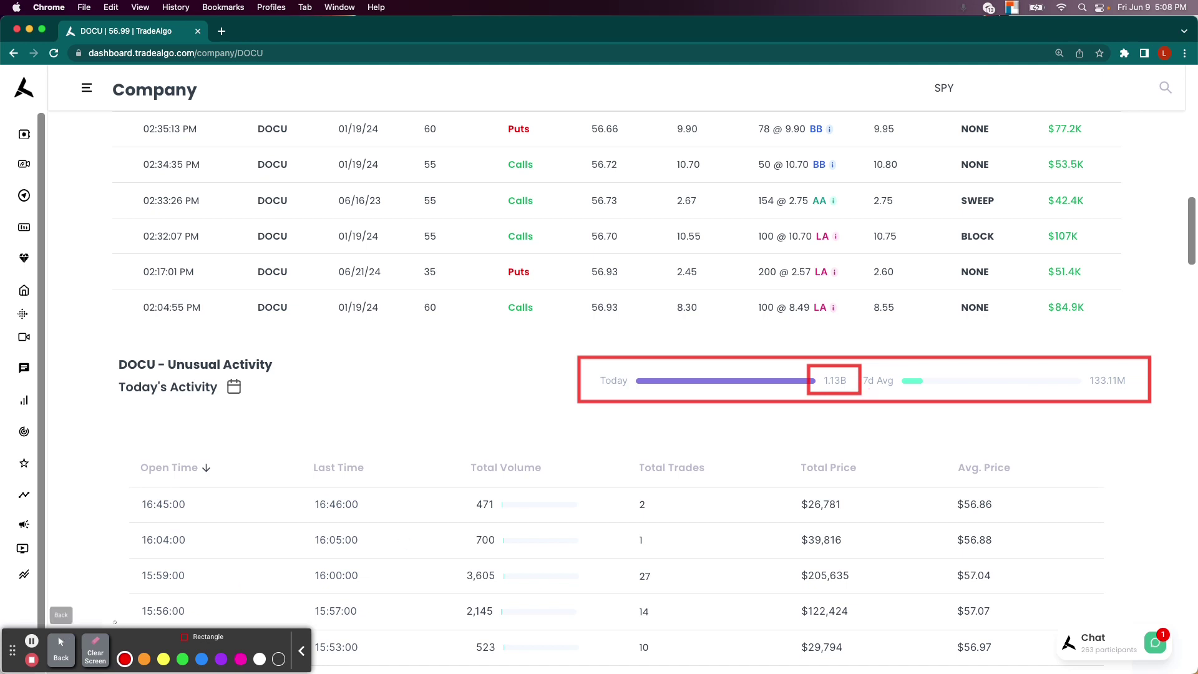
# Step: Clear the boxes, return to the top, and go to the Alerts page
pyautogui.click(95, 649)
pyautogui.click(58, 636)
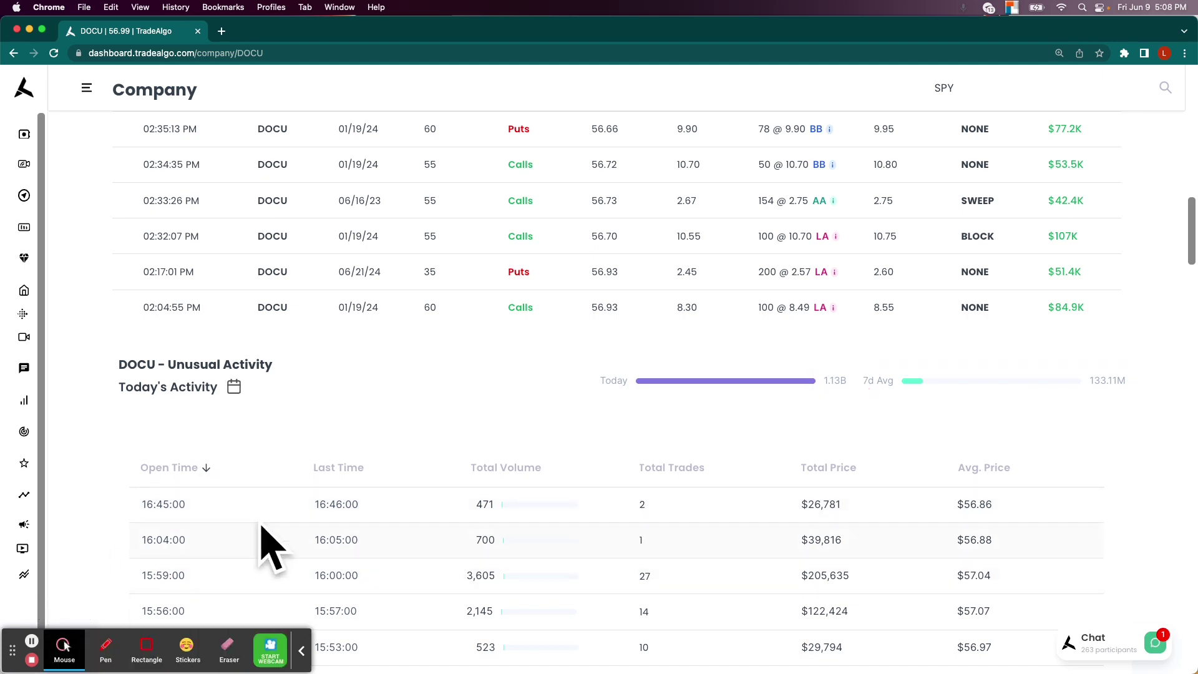
pyautogui.scroll(15, 109, 484)
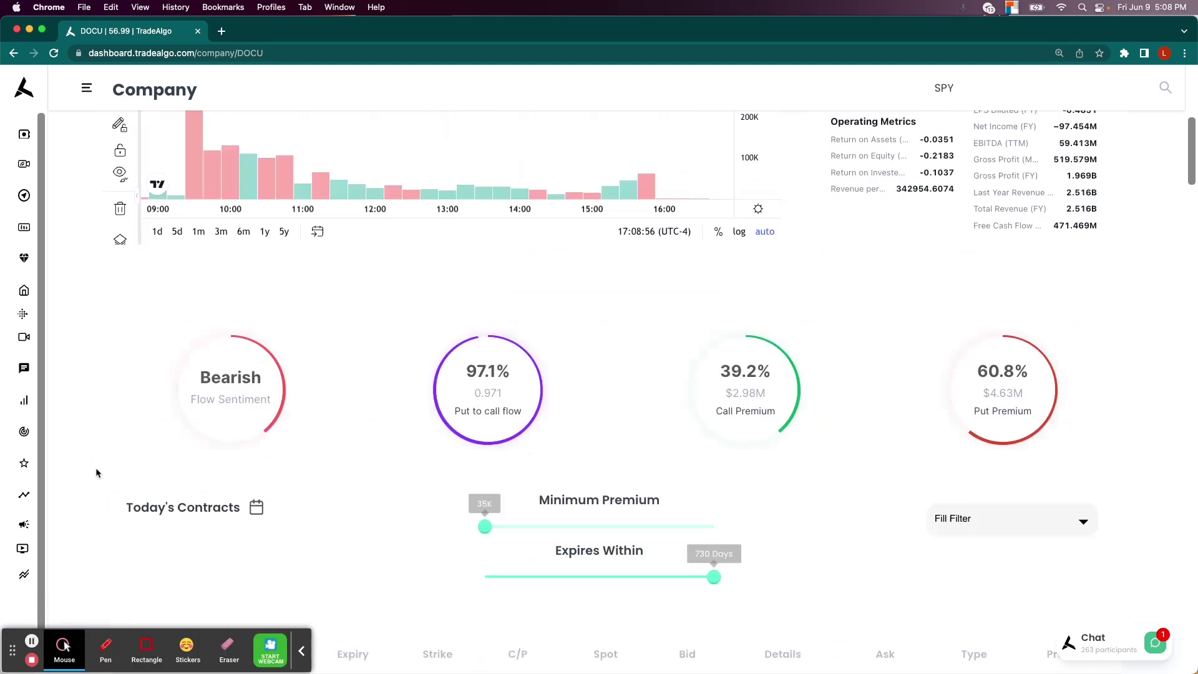
pyautogui.click(24, 523)
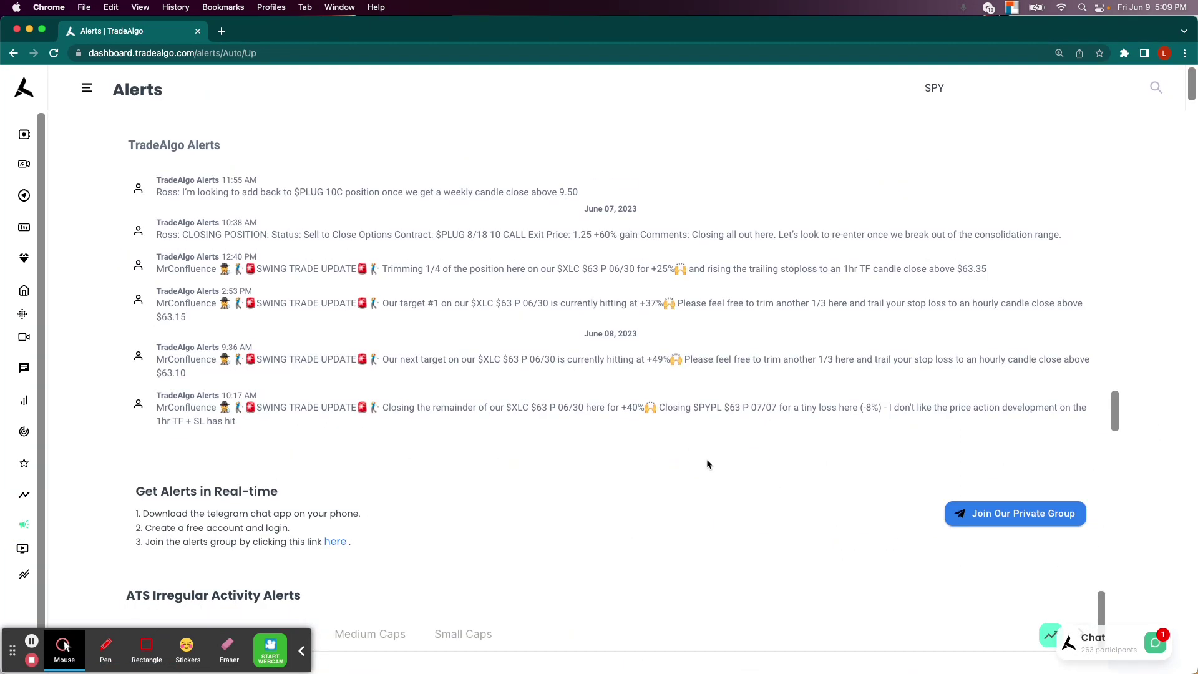
# Step: Show trending-down alerts and search the page for 'docu' to reach its alert
pyautogui.scroll(-2, 723, 480)
pyautogui.click(834, 496)
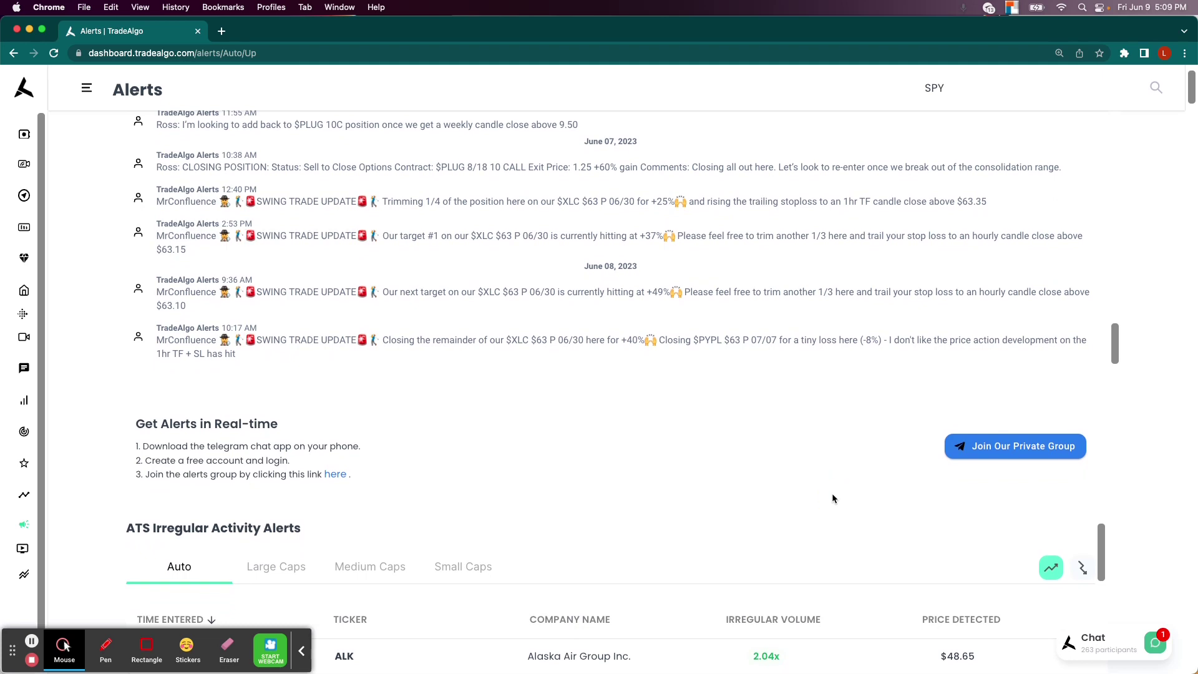
pyautogui.press('super+f')
pyautogui.write('docu')
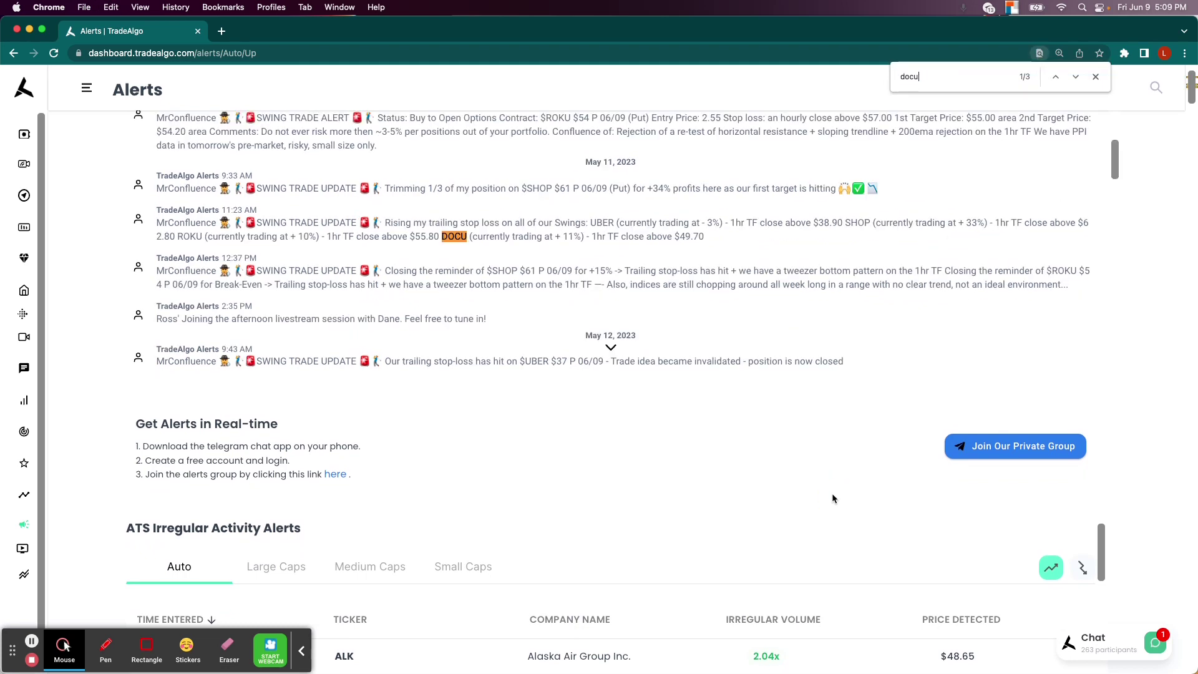
pyautogui.click(1082, 567)
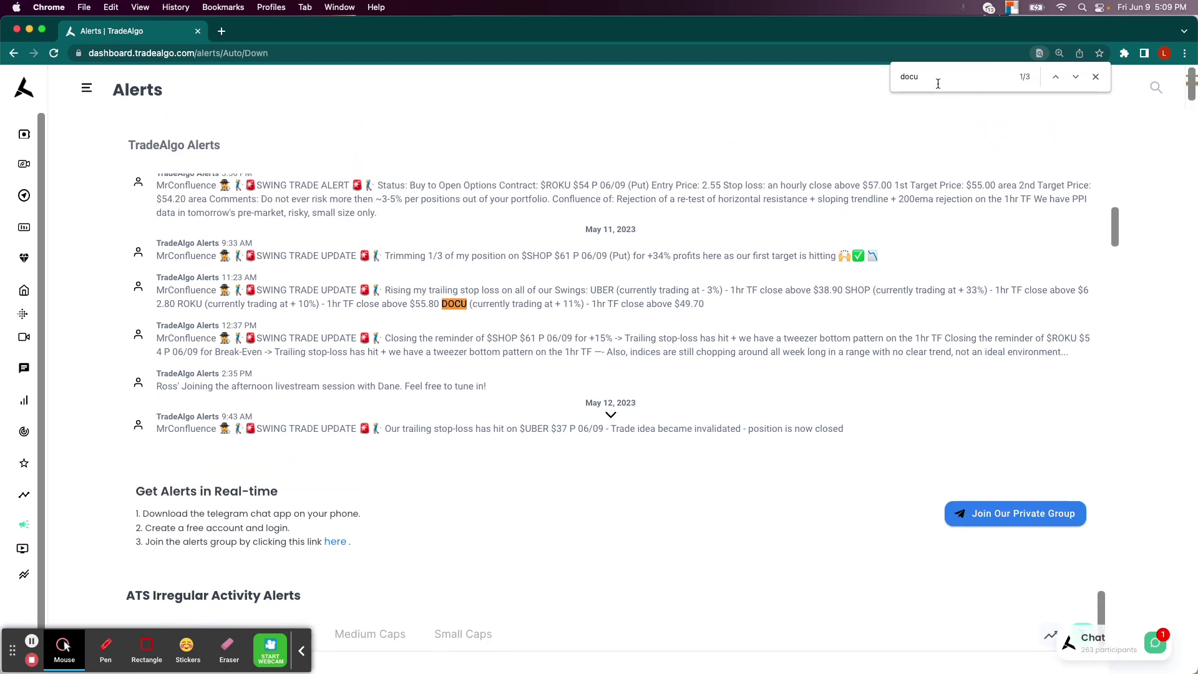
pyautogui.press('Return')
pyautogui.press('Return')
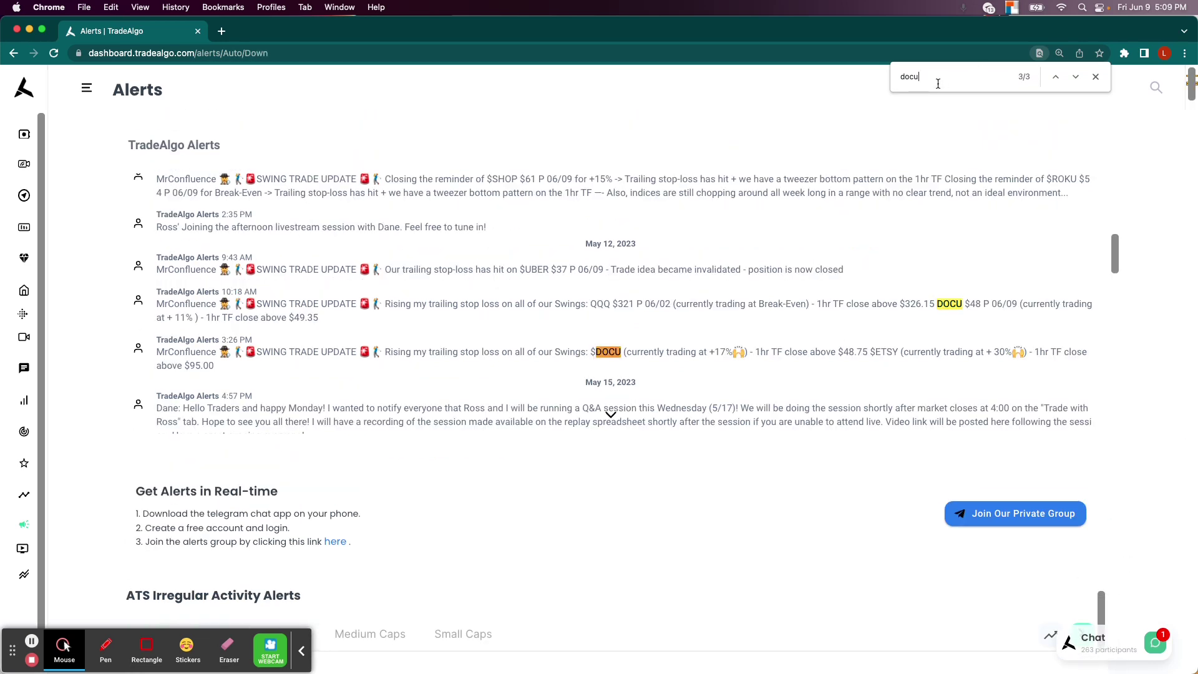
pyautogui.press('Return')
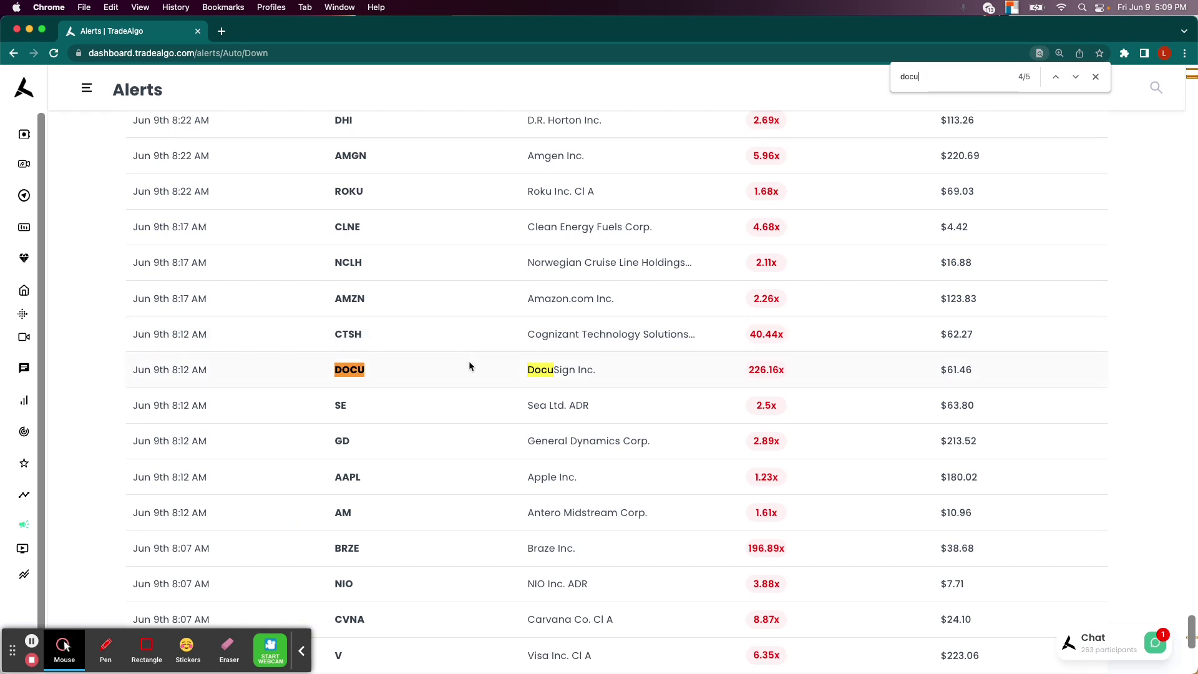
# Step: Box the DOCU alert row, its 226.16x reading and Jun 9th 8:12 AM time, then clear
pyautogui.click(146, 648)
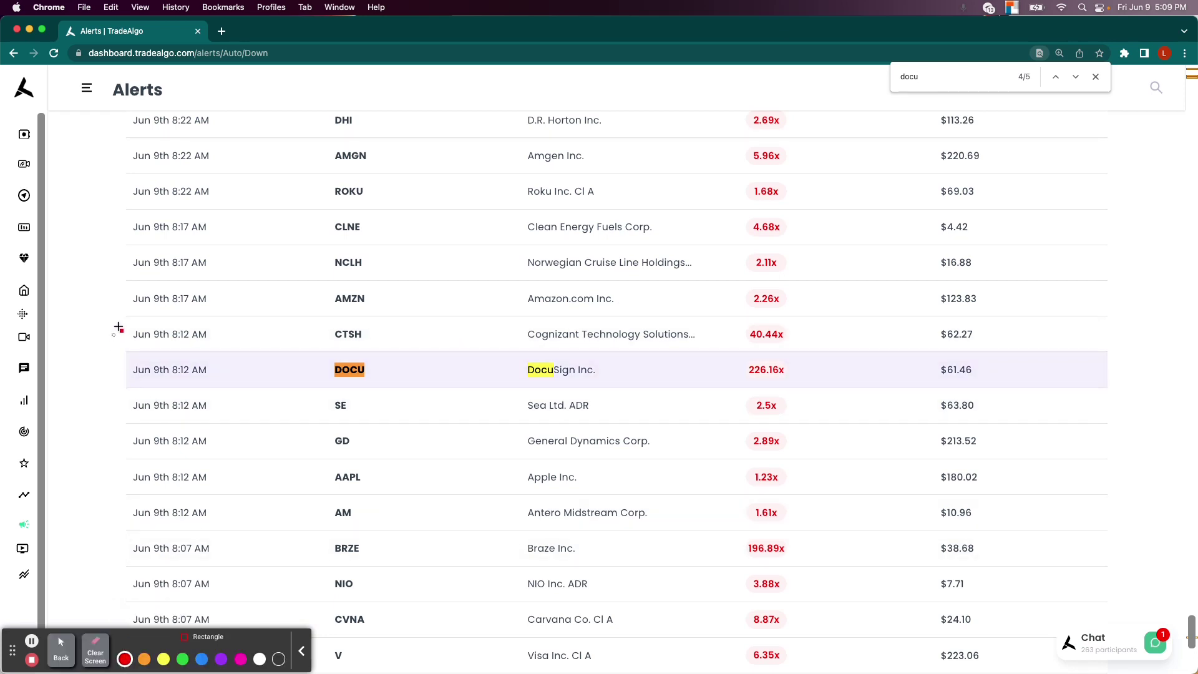
pyautogui.moveTo(113, 333)
pyautogui.mouseDown()
pyautogui.moveTo(492, 392)
pyautogui.moveTo(1085, 402)
pyautogui.mouseUp()
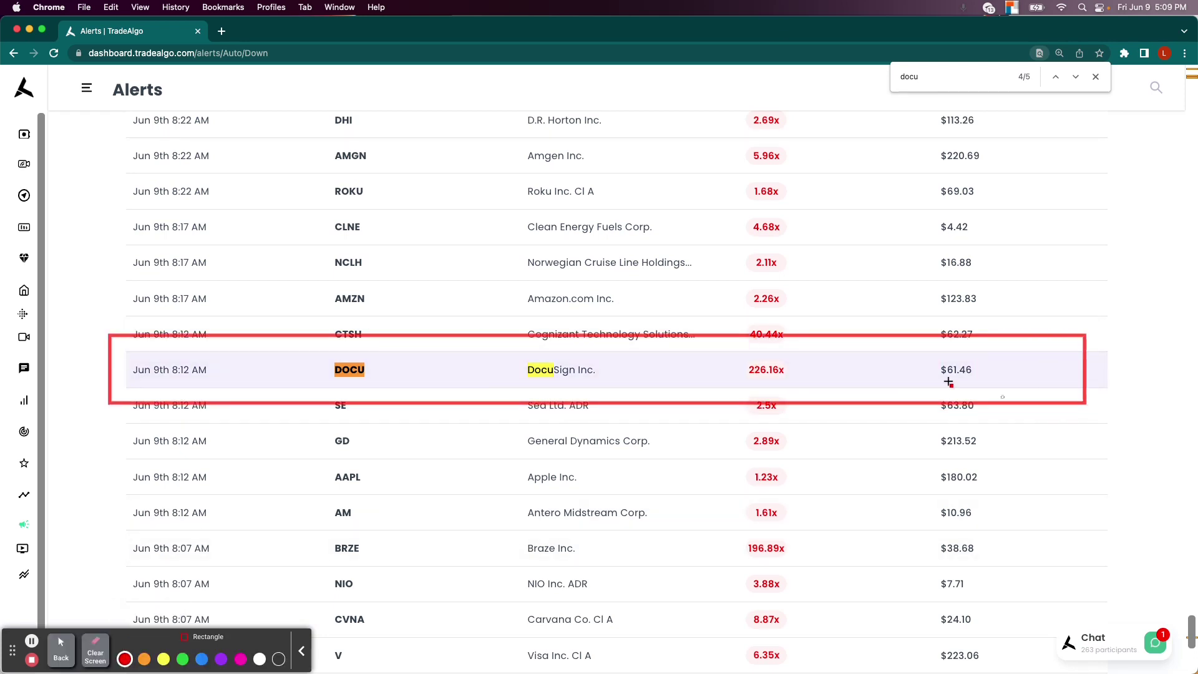
pyautogui.moveTo(730, 355); pyautogui.dragTo(794, 386)
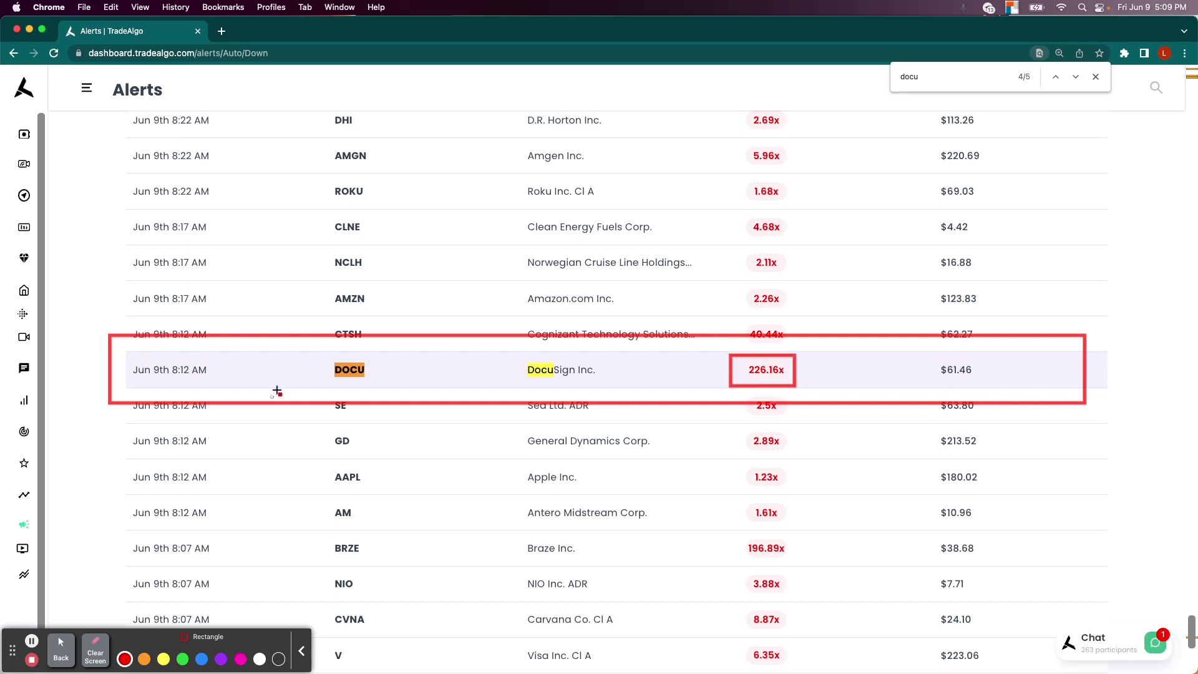
pyautogui.moveTo(119, 355); pyautogui.dragTo(225, 386)
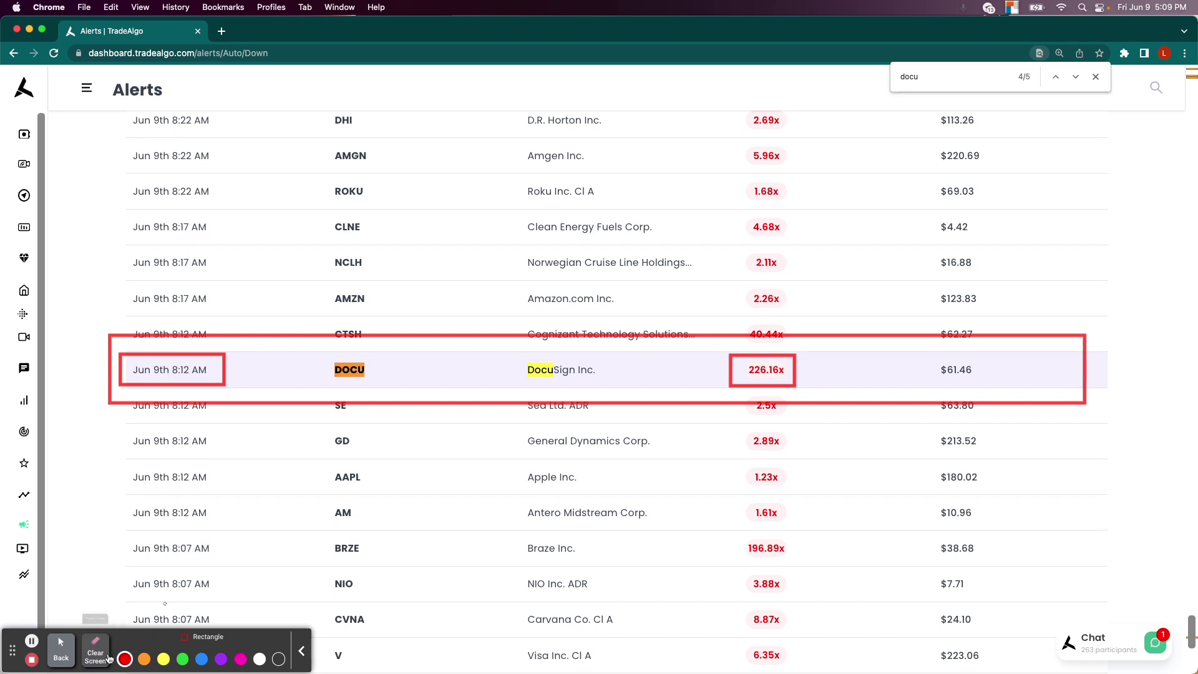
pyautogui.click(95, 649)
pyautogui.click(60, 648)
# Step: Load the DOCU - DocuSign Inc. option chain for June 9th, 2023 and expand the 59-strike put
pyautogui.moveTo(23, 317)
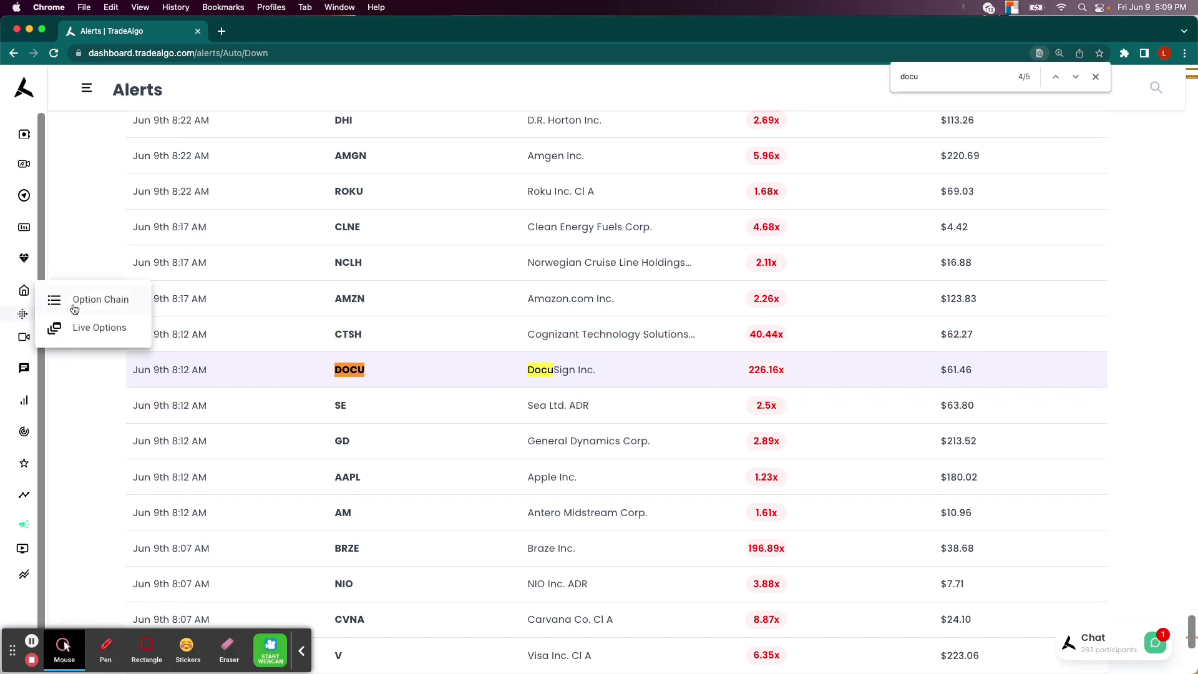
pyautogui.click(75, 304)
pyautogui.click(212, 157)
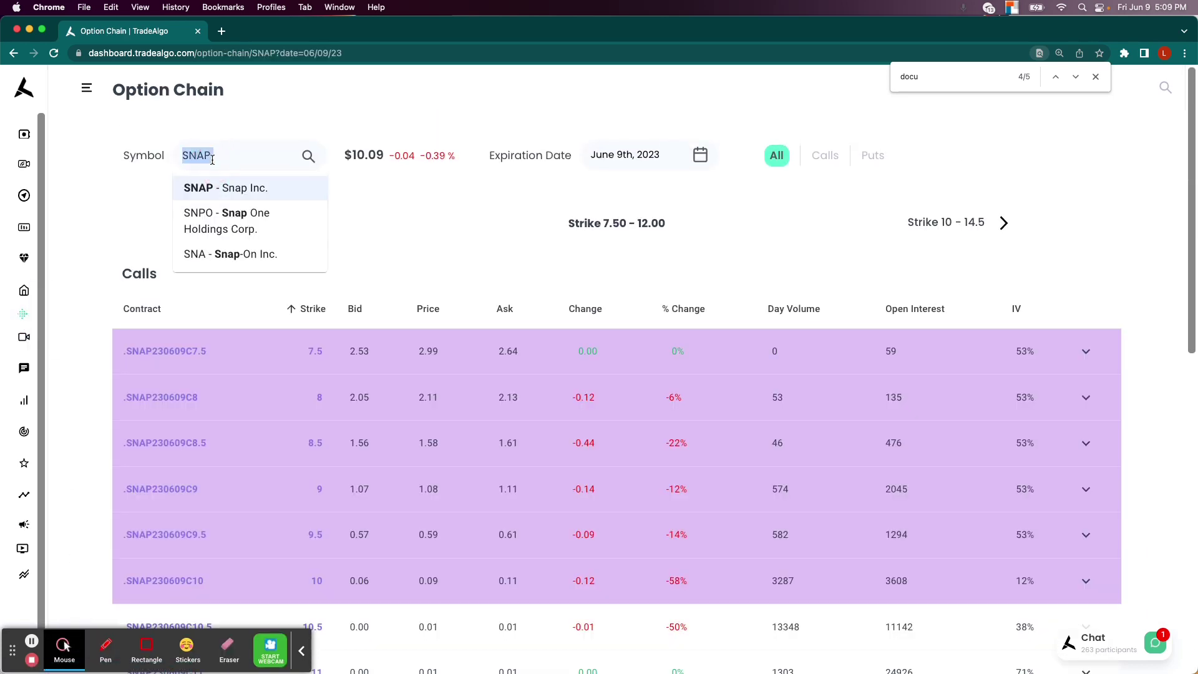
pyautogui.write('docu')
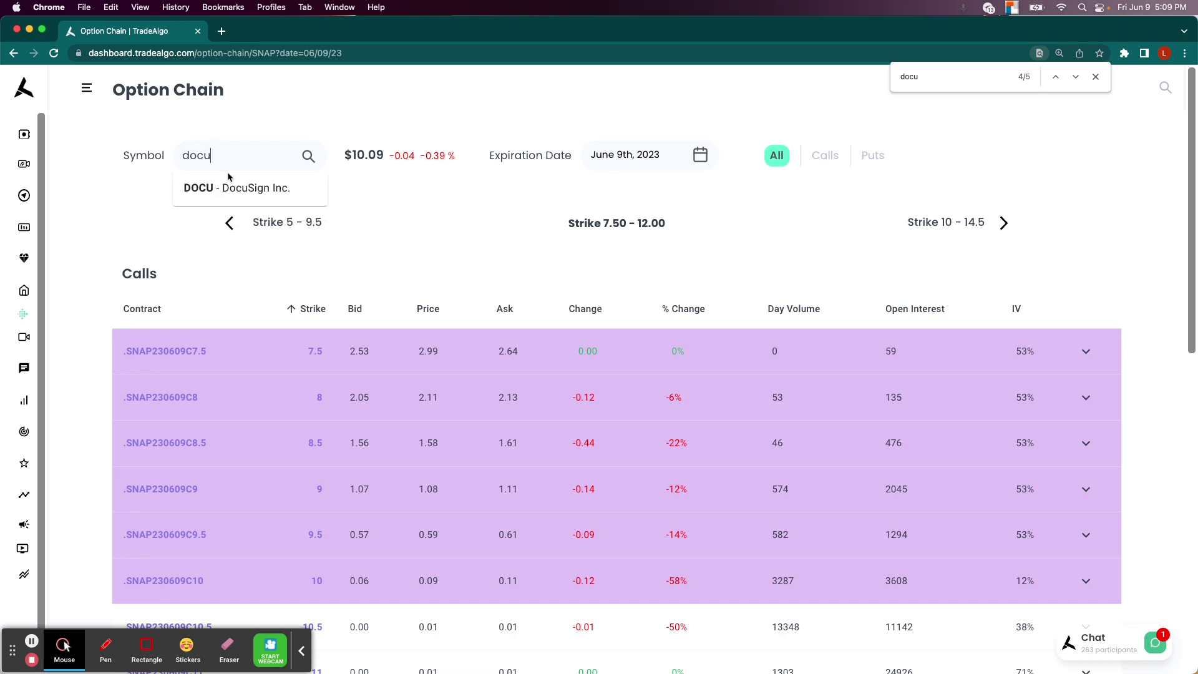
pyautogui.click(232, 190)
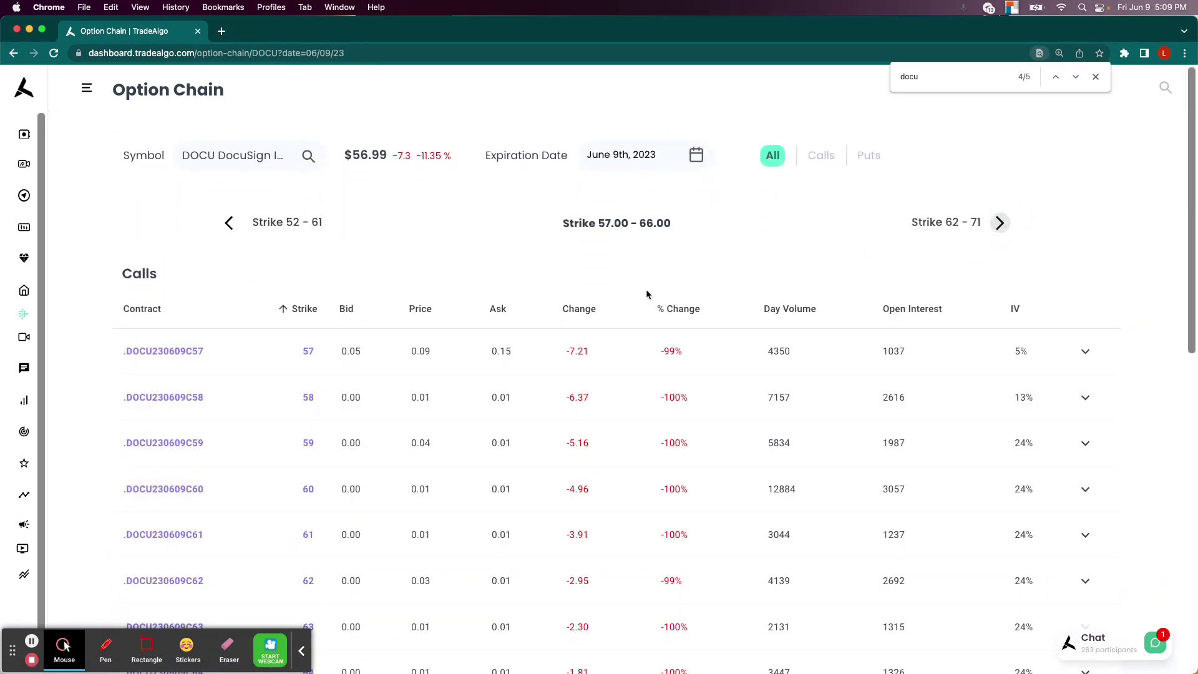
pyautogui.scroll(-2, 647, 294)
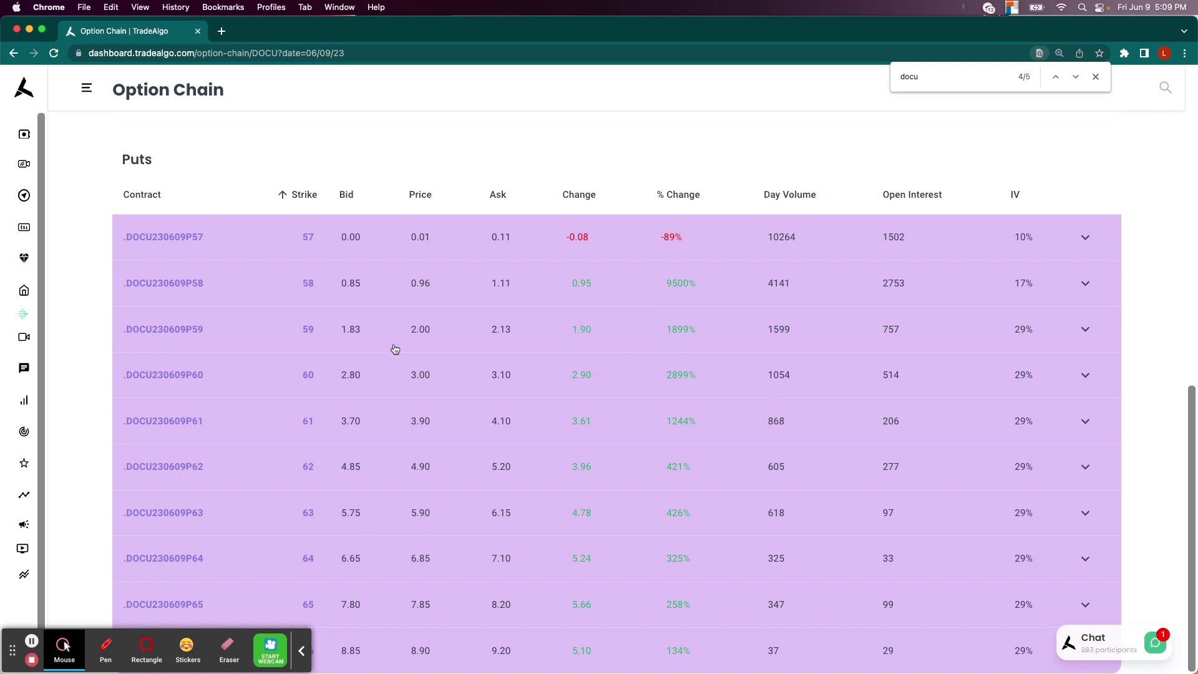
pyautogui.click(270, 332)
# Step: Chart the 59 put, zoom into June 9th, and measure rises from 09:30 and 10:30
pyautogui.click(226, 372)
pyautogui.scroll(-3, 94, 361)
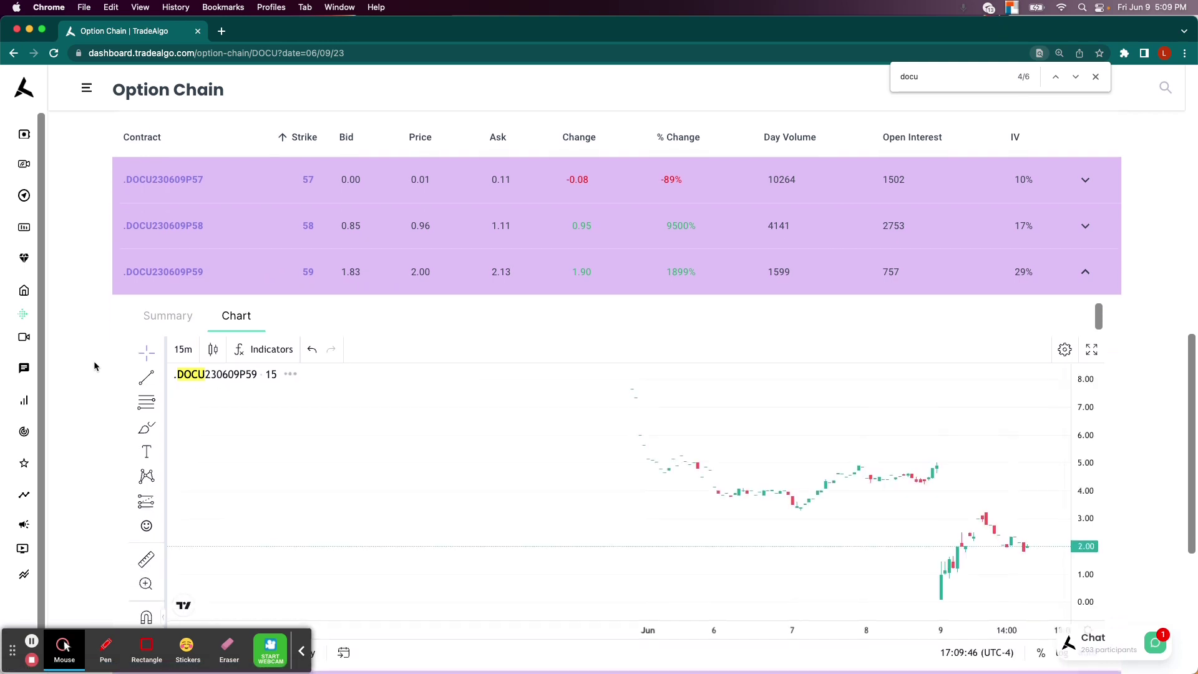
pyautogui.moveTo(915, 482); pyautogui.dragTo(169, 485)
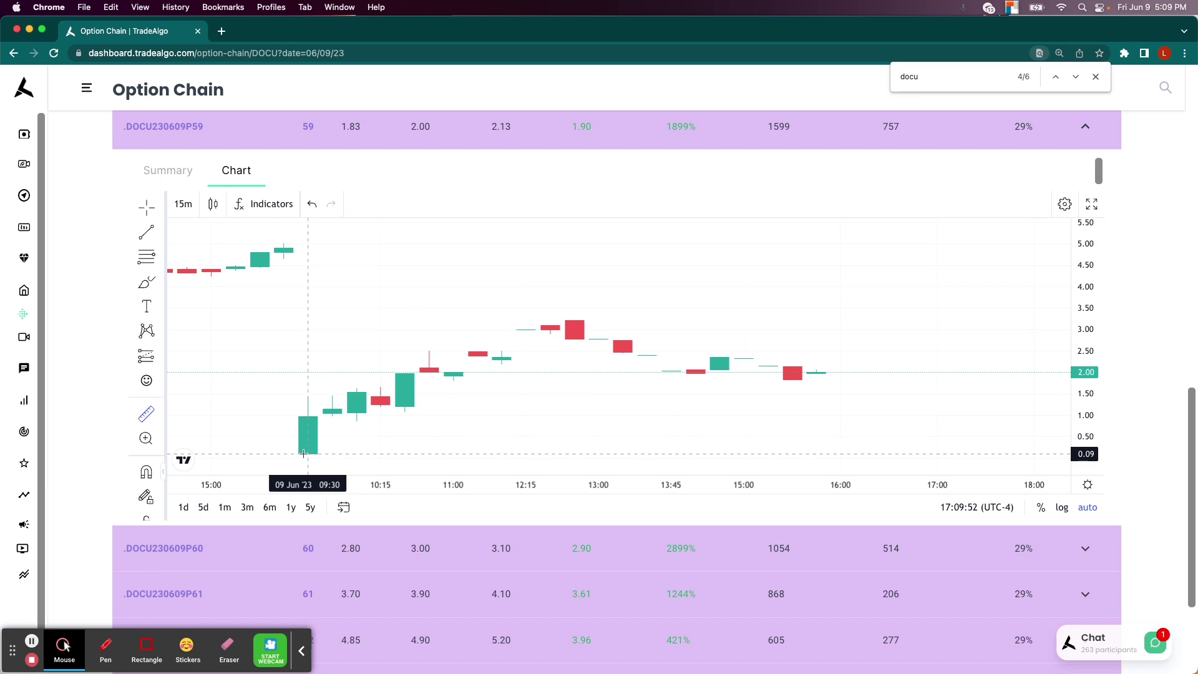
pyautogui.moveTo(303, 454); pyautogui.dragTo(573, 321)
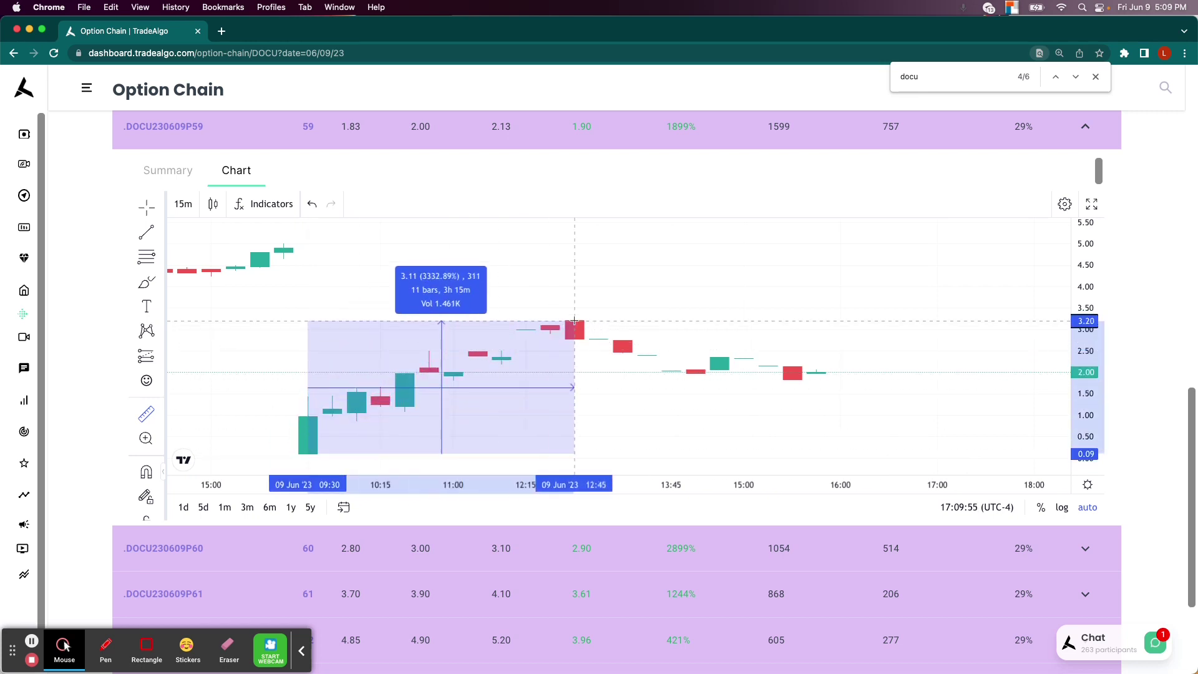
pyautogui.click(403, 409)
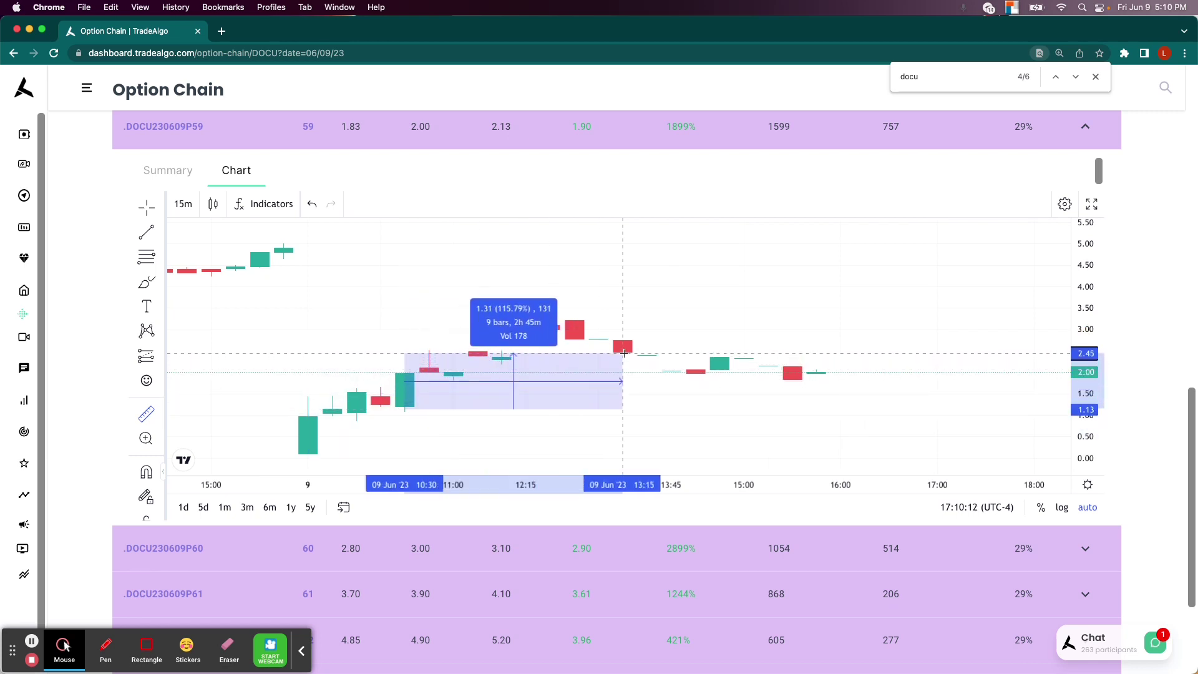
pyautogui.click(626, 349)
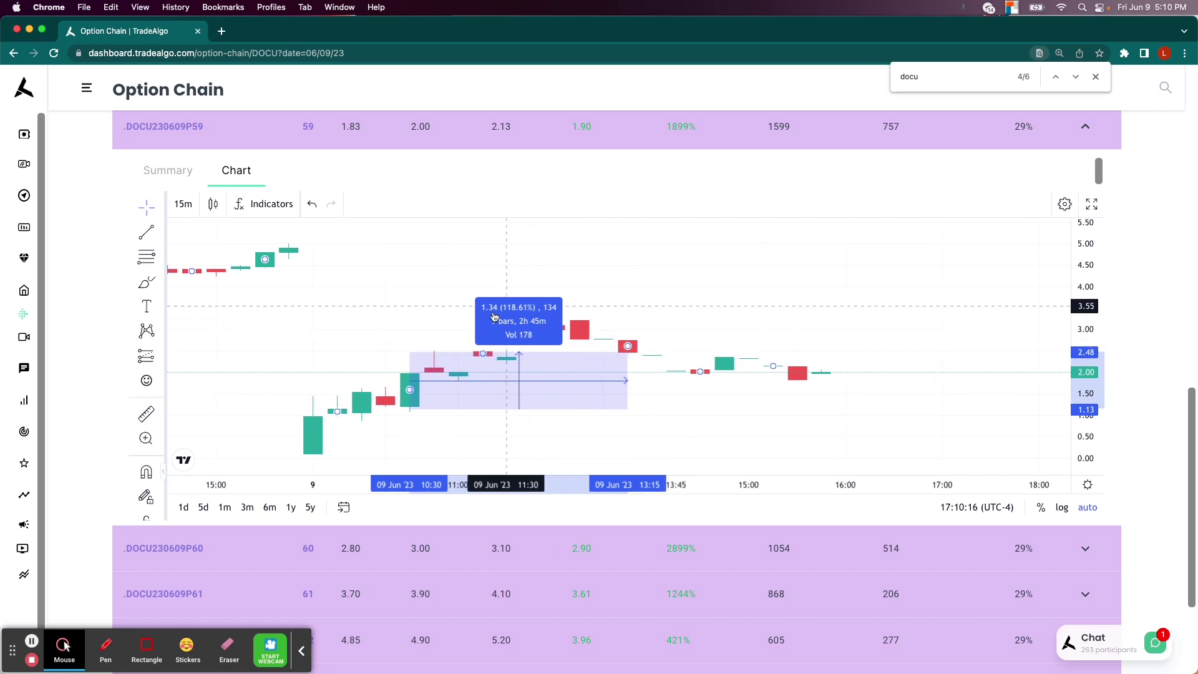
pyautogui.click(462, 329)
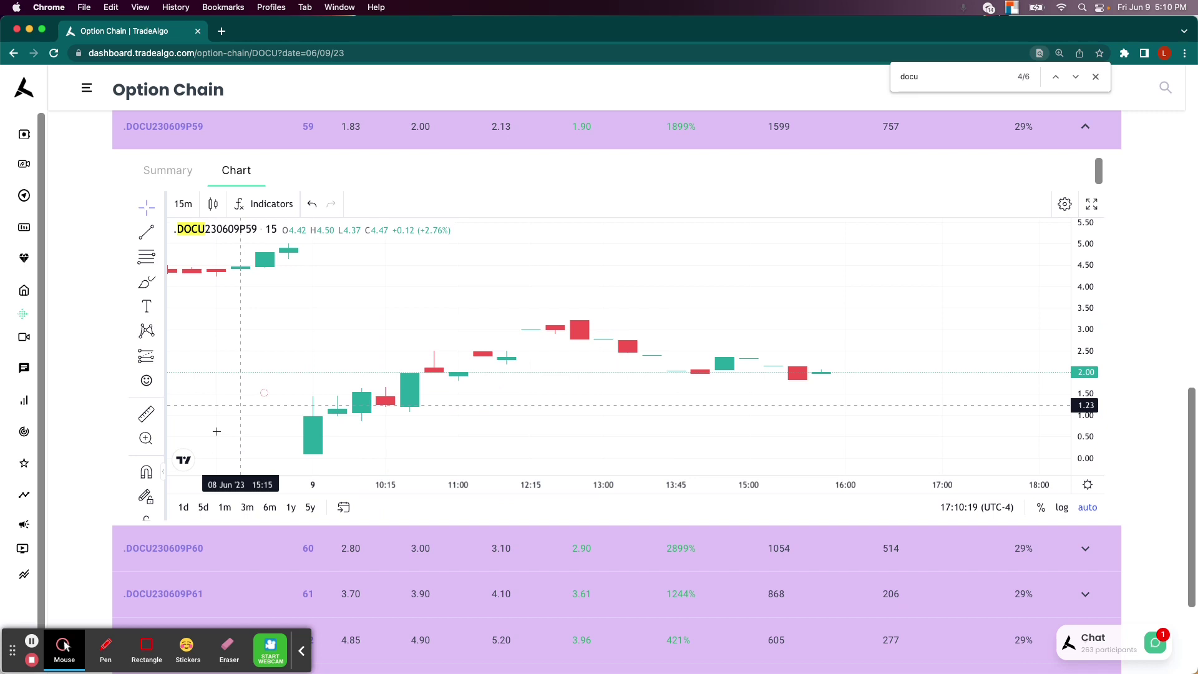
# Step: Freehand-circle the low opening candle, cross out the midday and 15:00 candles, then clear
pyautogui.click(103, 651)
pyautogui.moveTo(328, 436)
pyautogui.mouseDown()
pyautogui.moveTo(290, 457)
pyautogui.moveTo(324, 432)
pyautogui.mouseUp()
pyautogui.moveTo(241, 426); pyautogui.dragTo(270, 378)
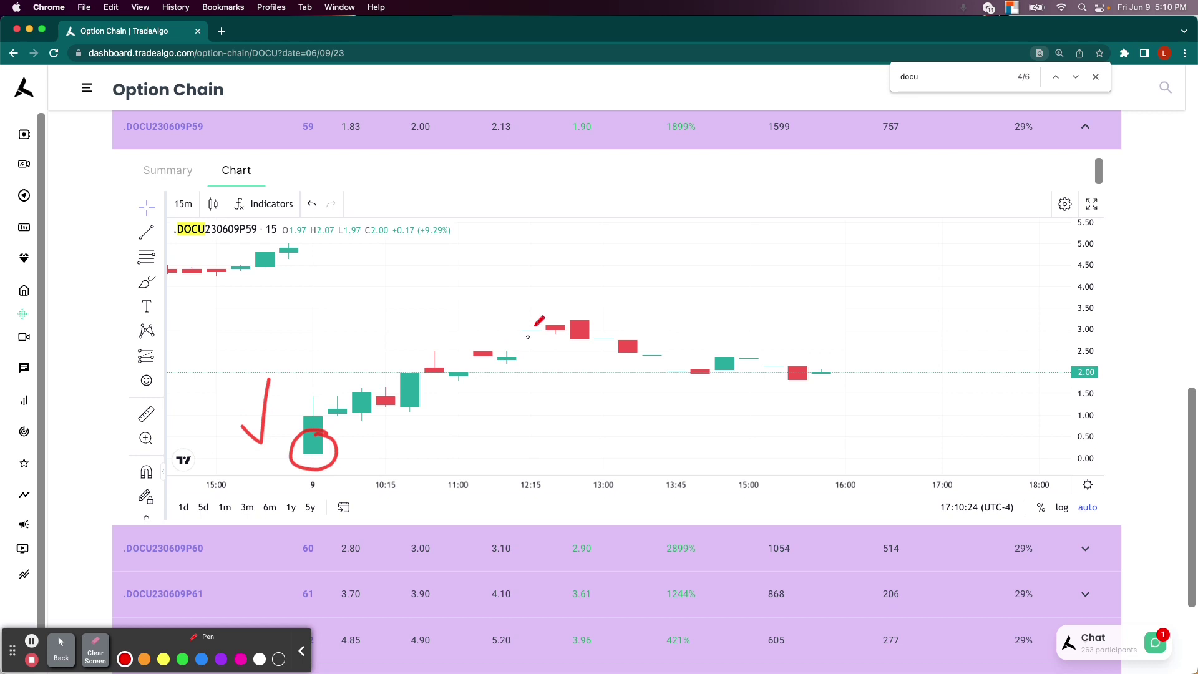
pyautogui.moveTo(529, 299); pyautogui.dragTo(597, 359)
pyautogui.moveTo(601, 297); pyautogui.dragTo(531, 357)
pyautogui.moveTo(753, 334); pyautogui.dragTo(836, 410)
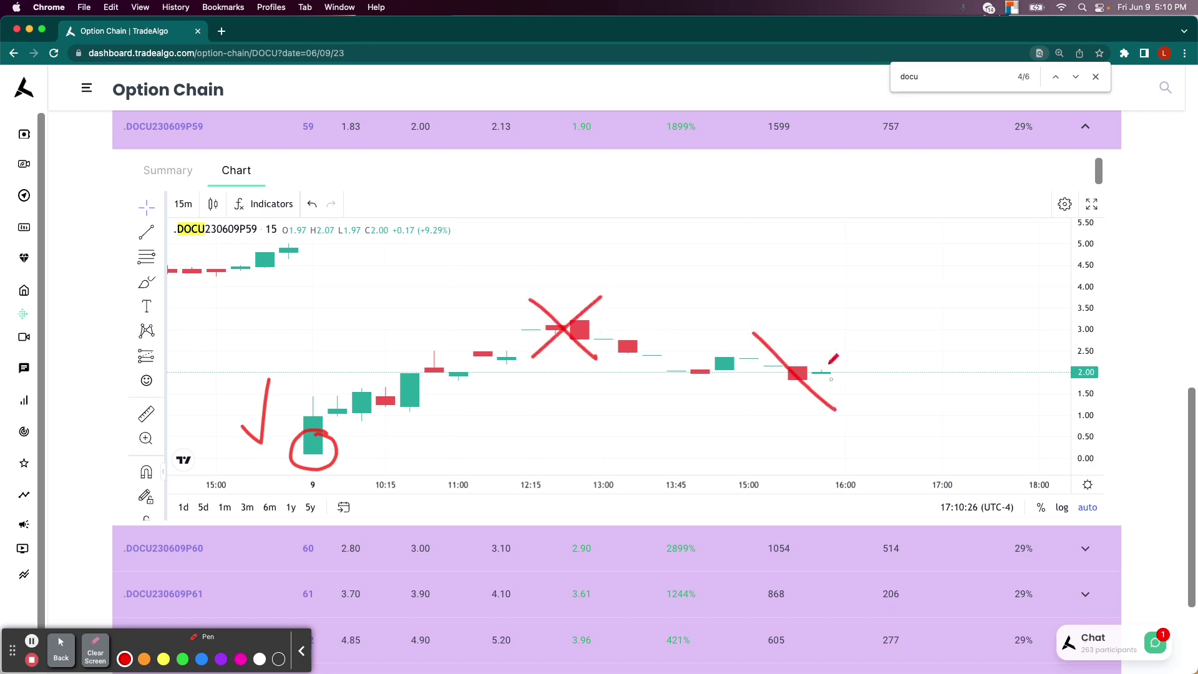
pyautogui.moveTo(829, 350); pyautogui.dragTo(750, 403)
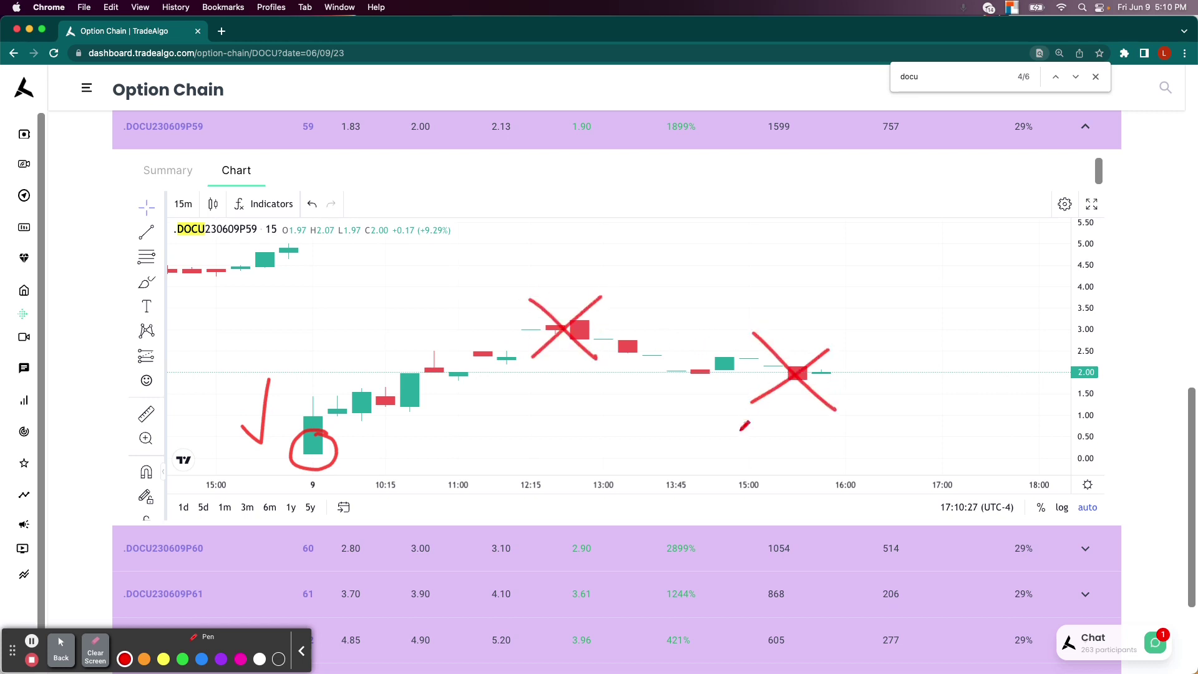
pyautogui.click(88, 648)
# Step: Return to the Main Dashboard and list intraday stocks trending down
pyautogui.click(25, 93)
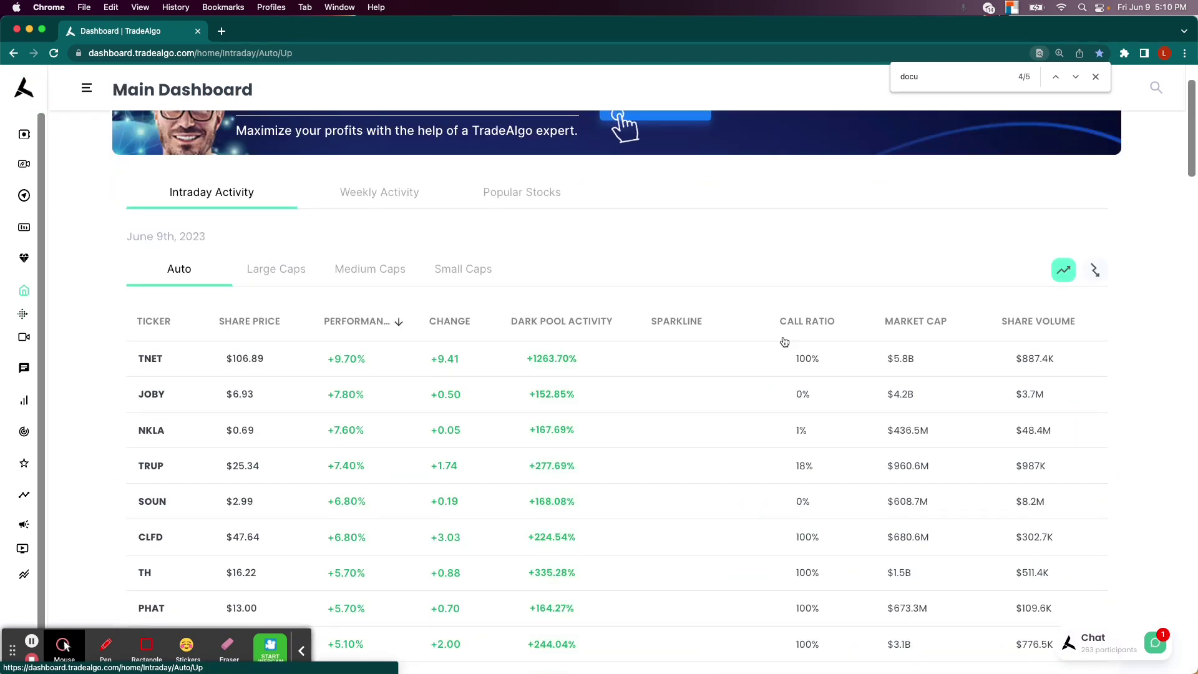
pyautogui.click(1095, 270)
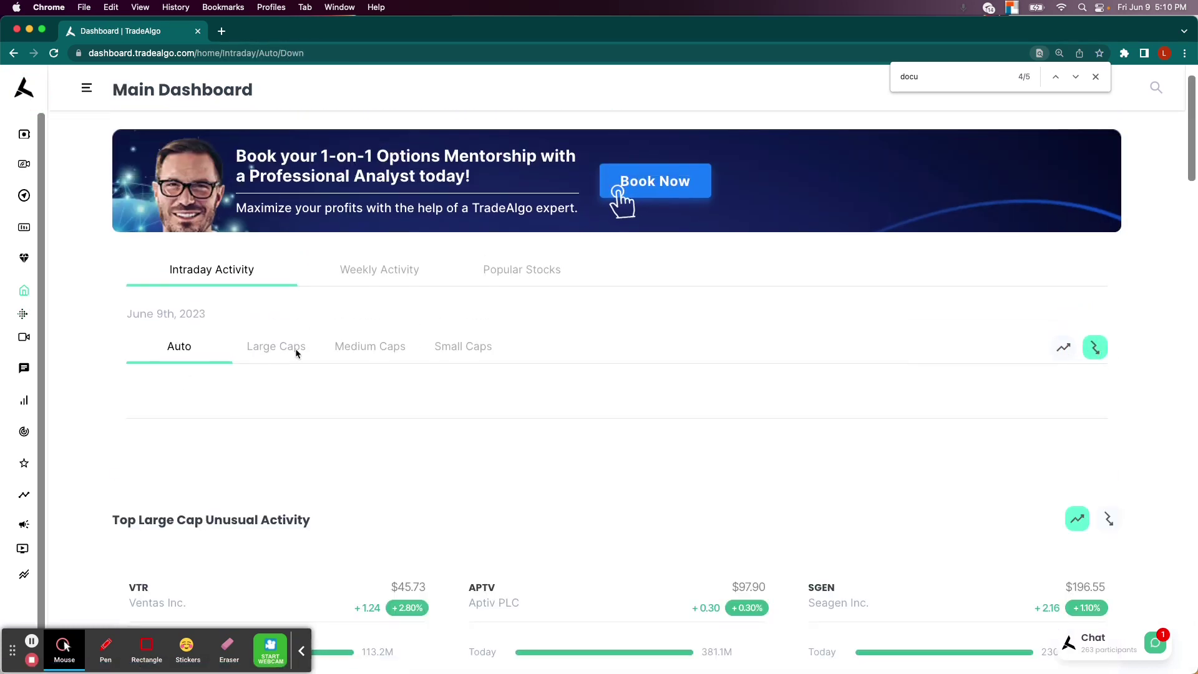
pyautogui.scroll(-1, 248, 333)
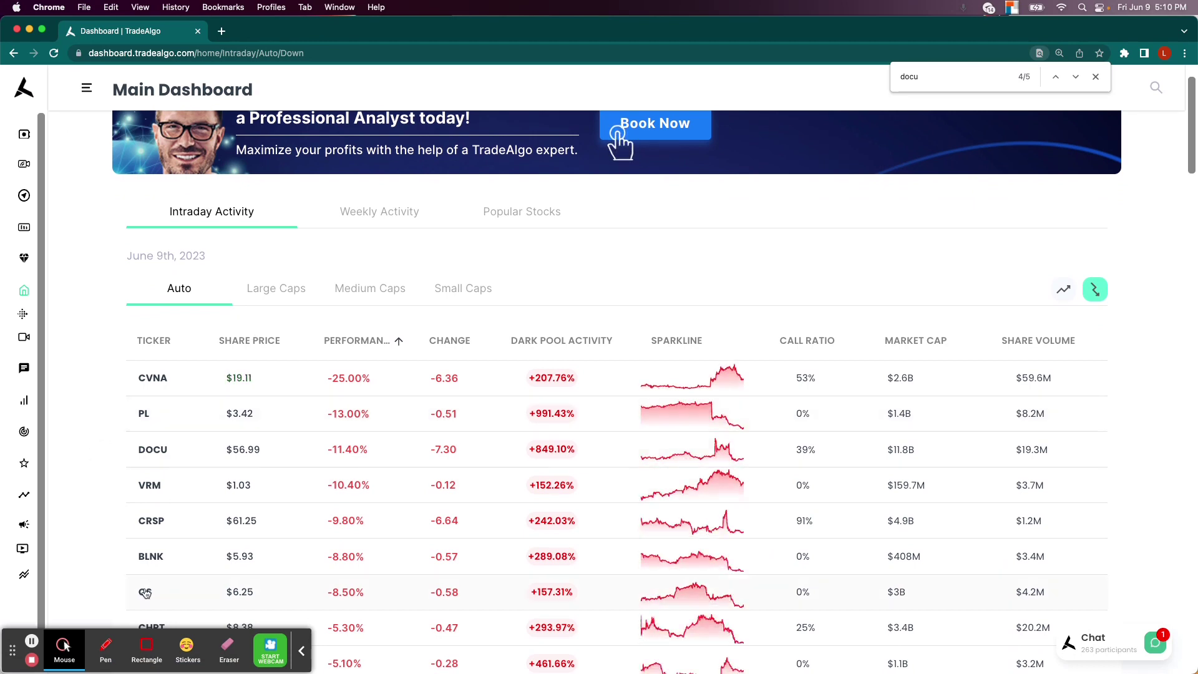
# Step: Box CVNA's row, +207.76% dark pool and -25.00% cells, clear, and open CVNA's page
pyautogui.click(147, 649)
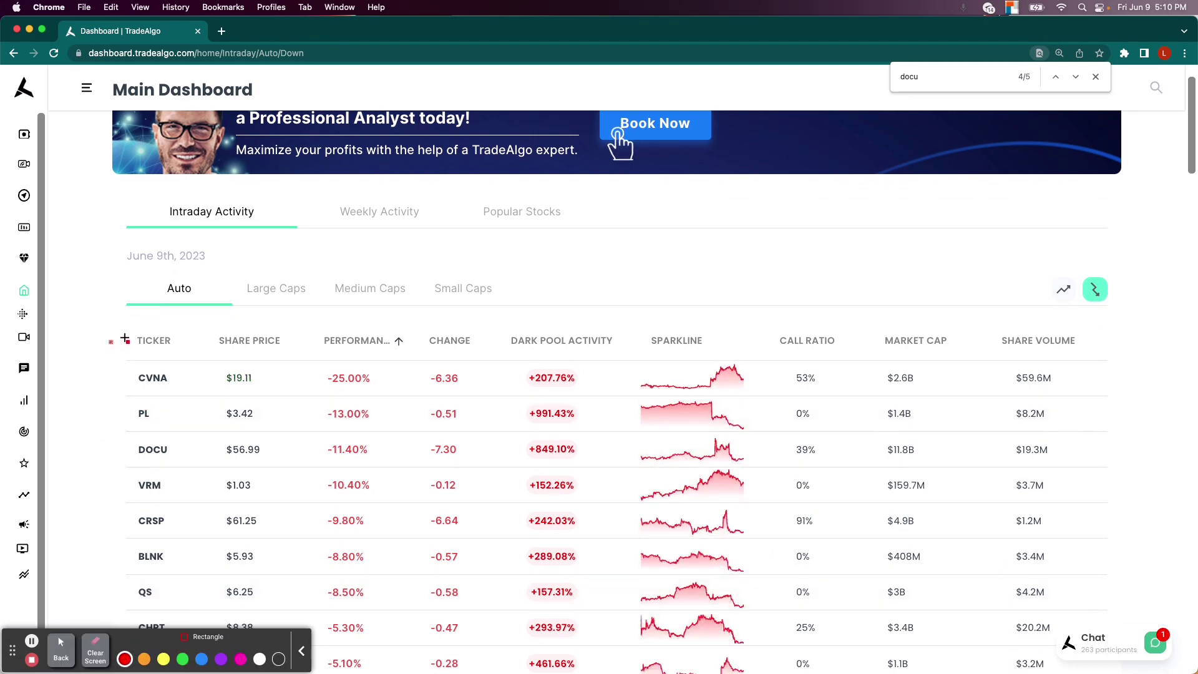
pyautogui.moveTo(125, 339)
pyautogui.mouseDown()
pyautogui.moveTo(926, 388)
pyautogui.moveTo(1129, 414)
pyautogui.mouseUp()
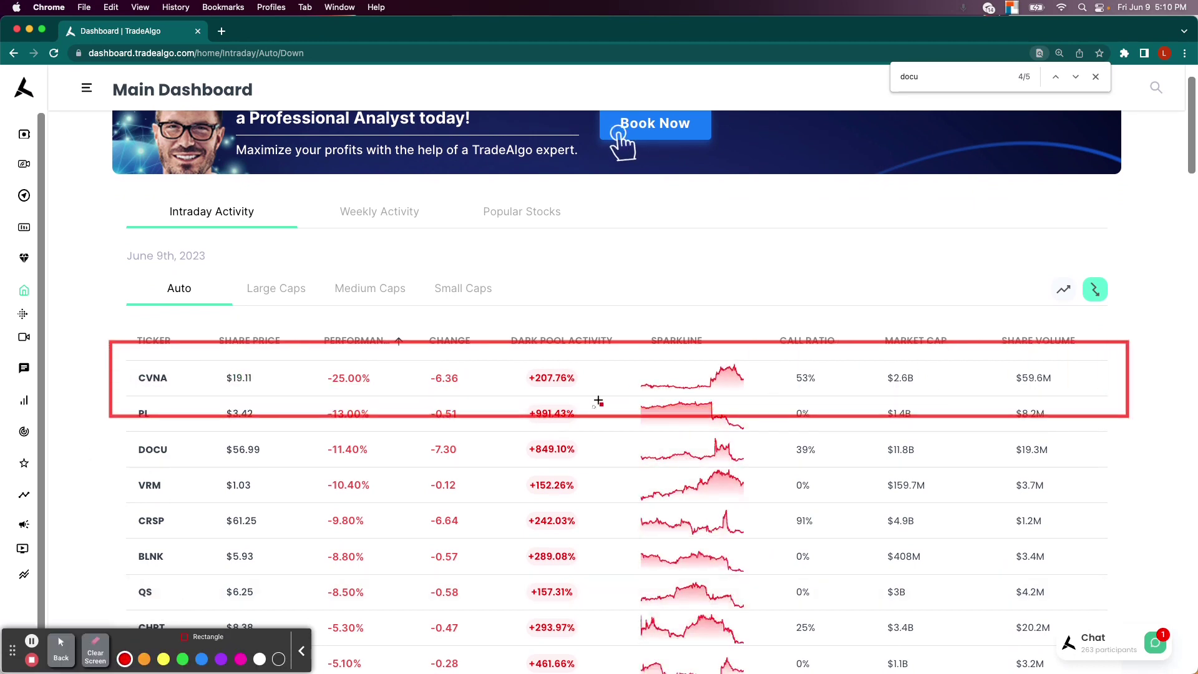
pyautogui.moveTo(505, 359); pyautogui.dragTo(599, 397)
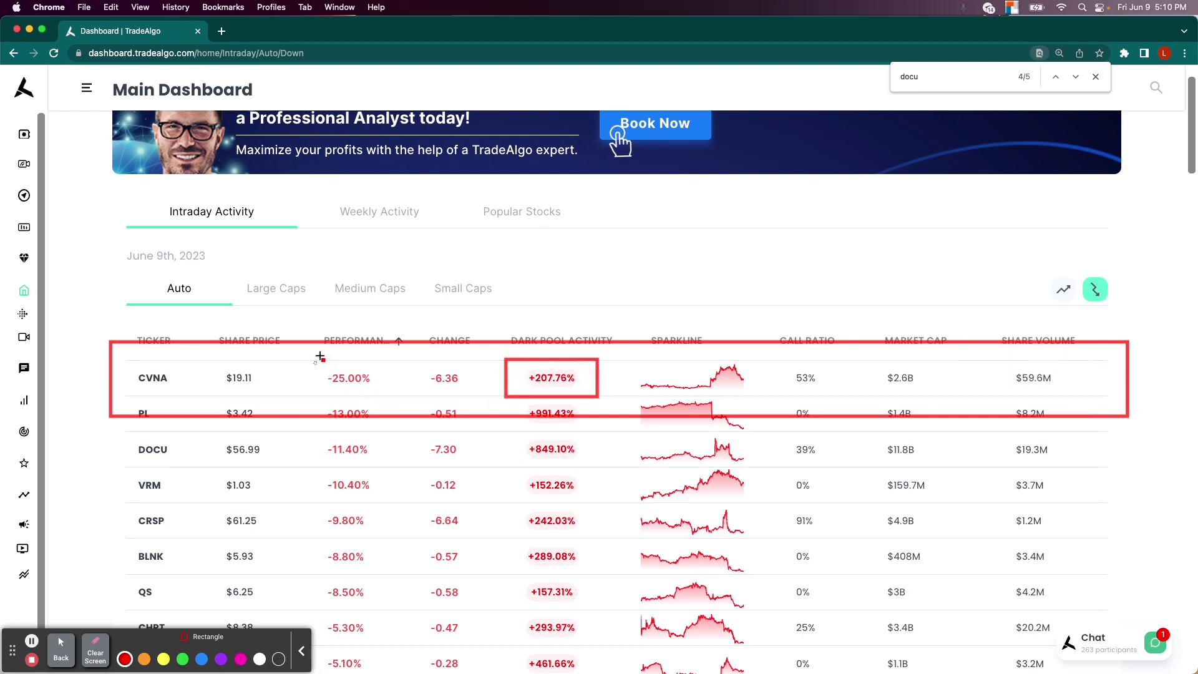
pyautogui.moveTo(315, 363)
pyautogui.mouseDown()
pyautogui.moveTo(368, 398)
pyautogui.moveTo(390, 389)
pyautogui.mouseUp()
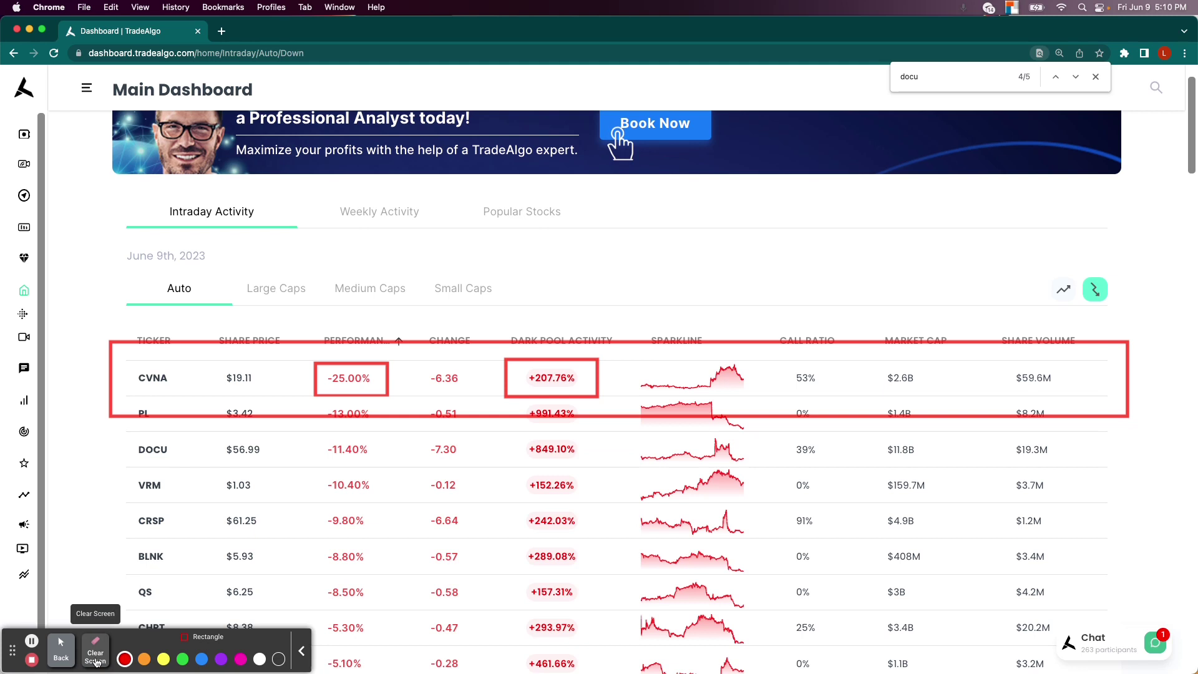
pyautogui.click(96, 654)
pyautogui.click(153, 379)
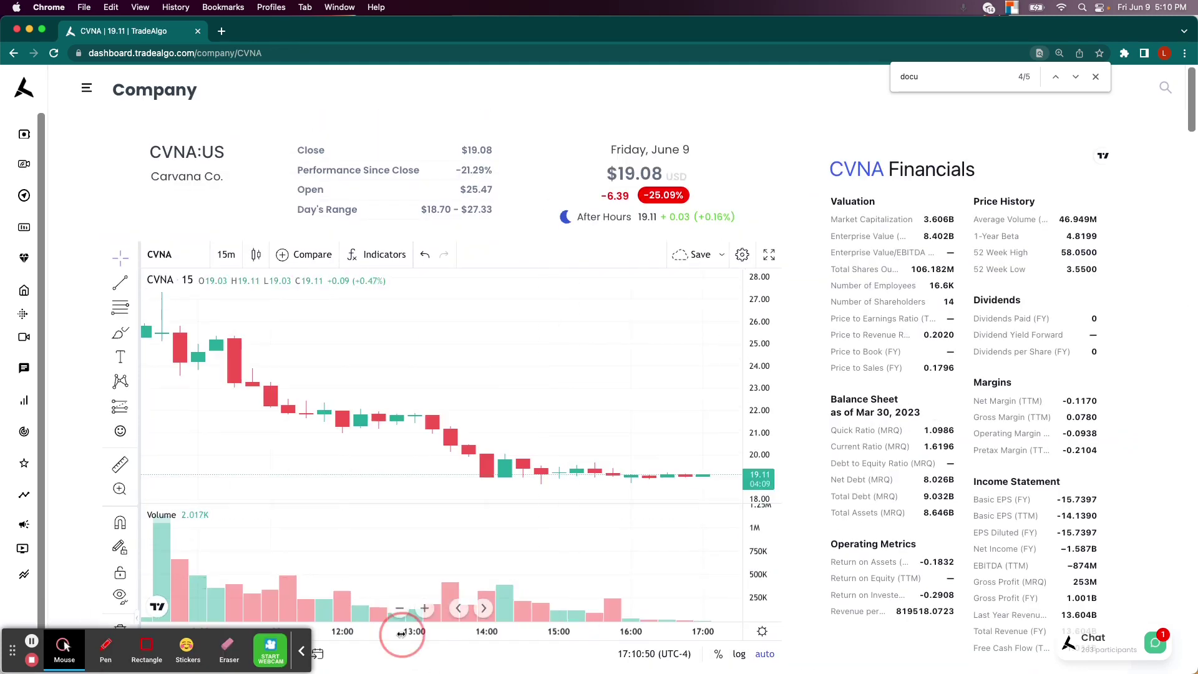
# Step: Zoom CVNA's chart out and trace its rally to the 15:00 peak and decline to about 20.00
pyautogui.moveTo(401, 632); pyautogui.dragTo(643, 609)
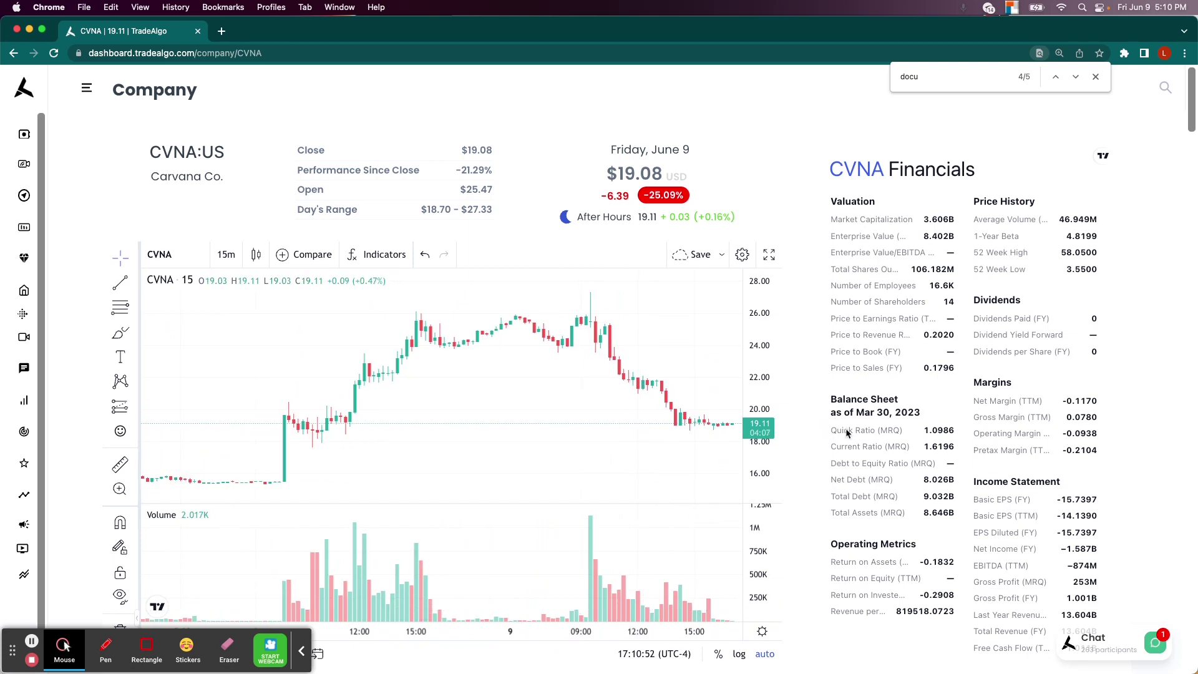
pyautogui.scroll(-3, 529, 447)
pyautogui.scroll(2, 529, 447)
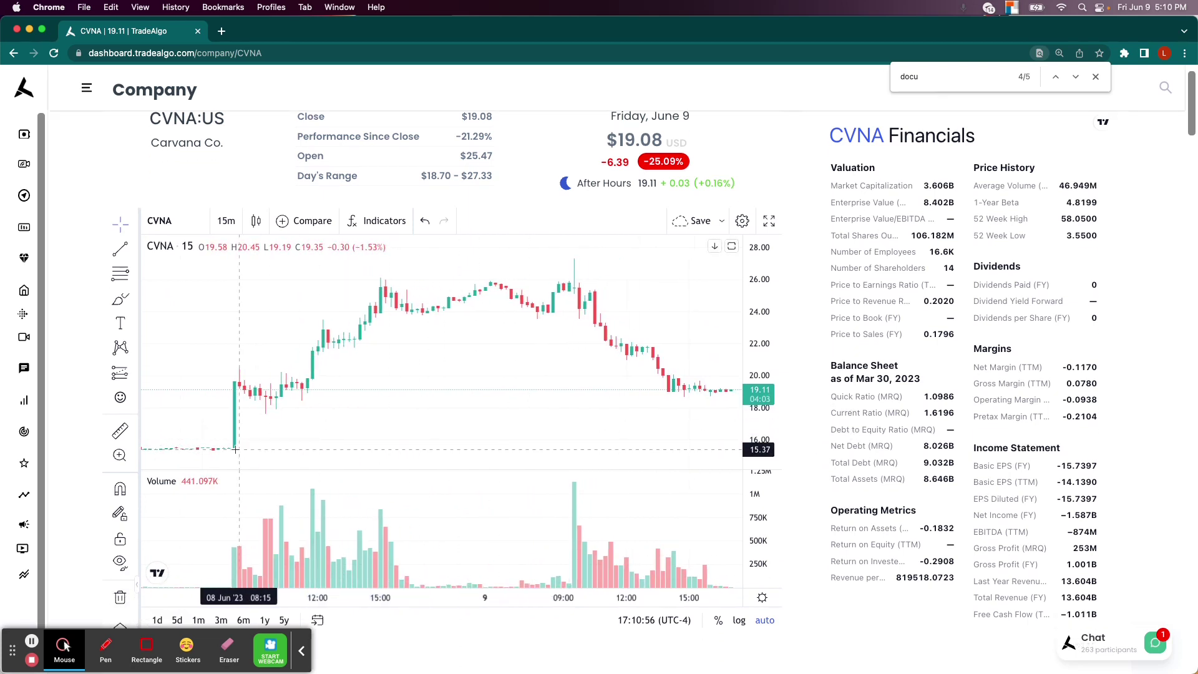
pyautogui.click(106, 647)
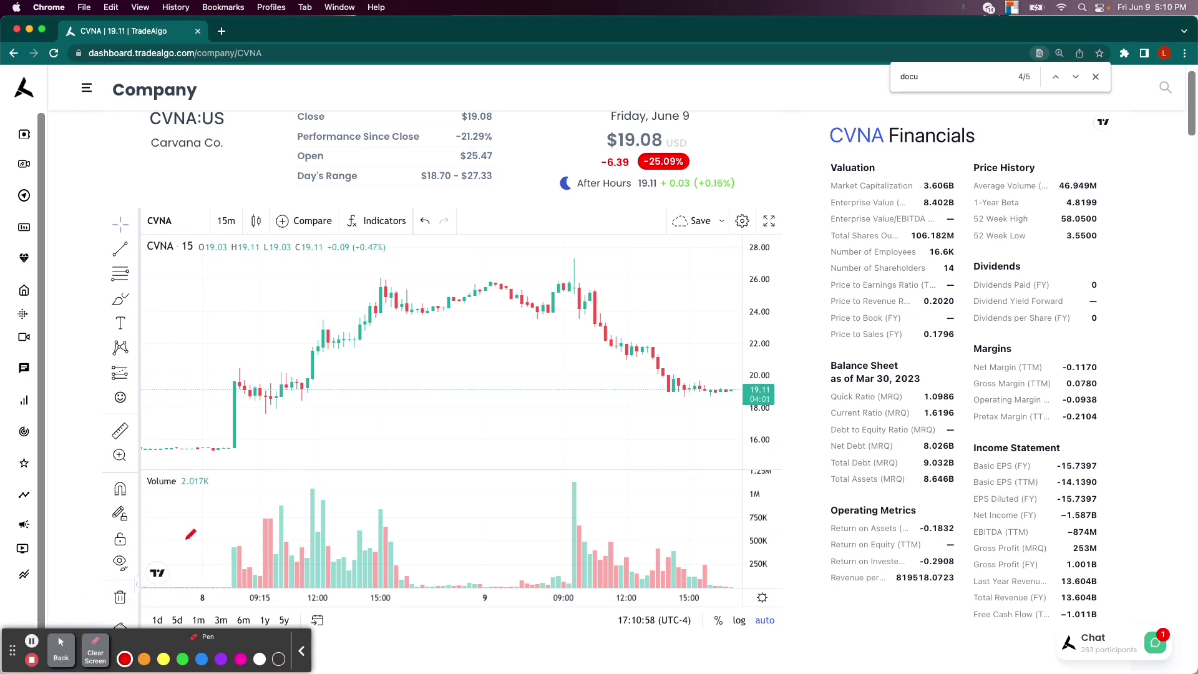
pyautogui.moveTo(235, 442)
pyautogui.mouseDown()
pyautogui.moveTo(405, 296)
pyautogui.moveTo(412, 327)
pyautogui.mouseUp()
pyautogui.moveTo(592, 290); pyautogui.dragTo(714, 377)
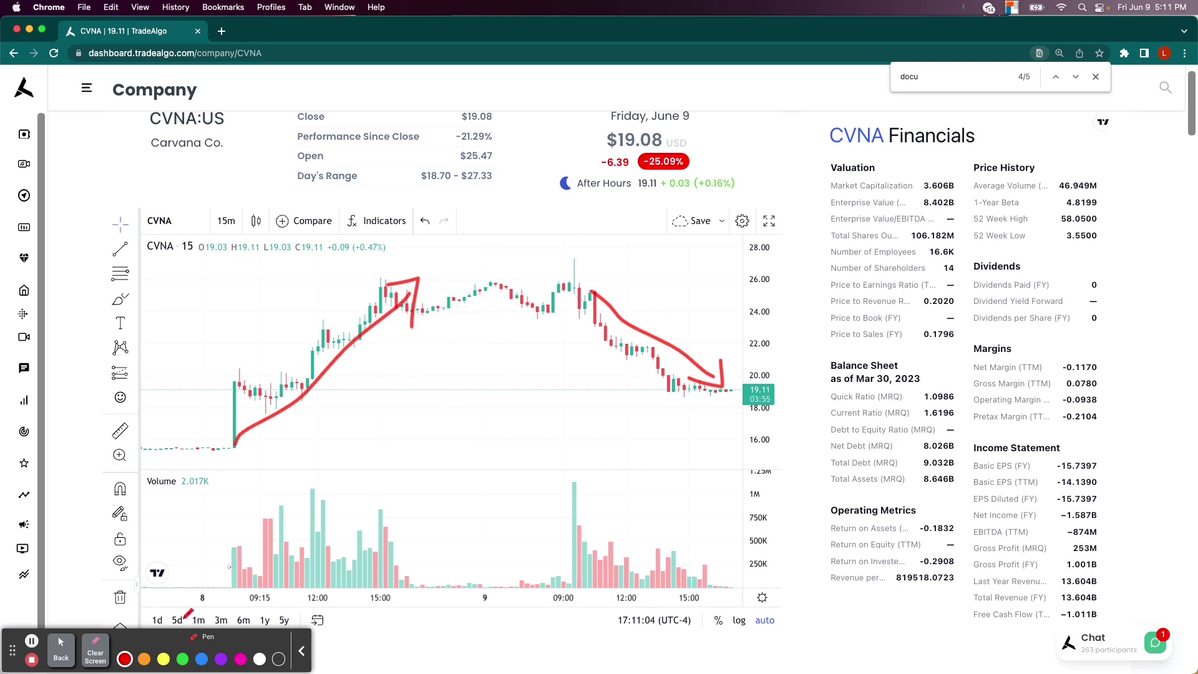
pyautogui.click(95, 652)
pyautogui.click(61, 649)
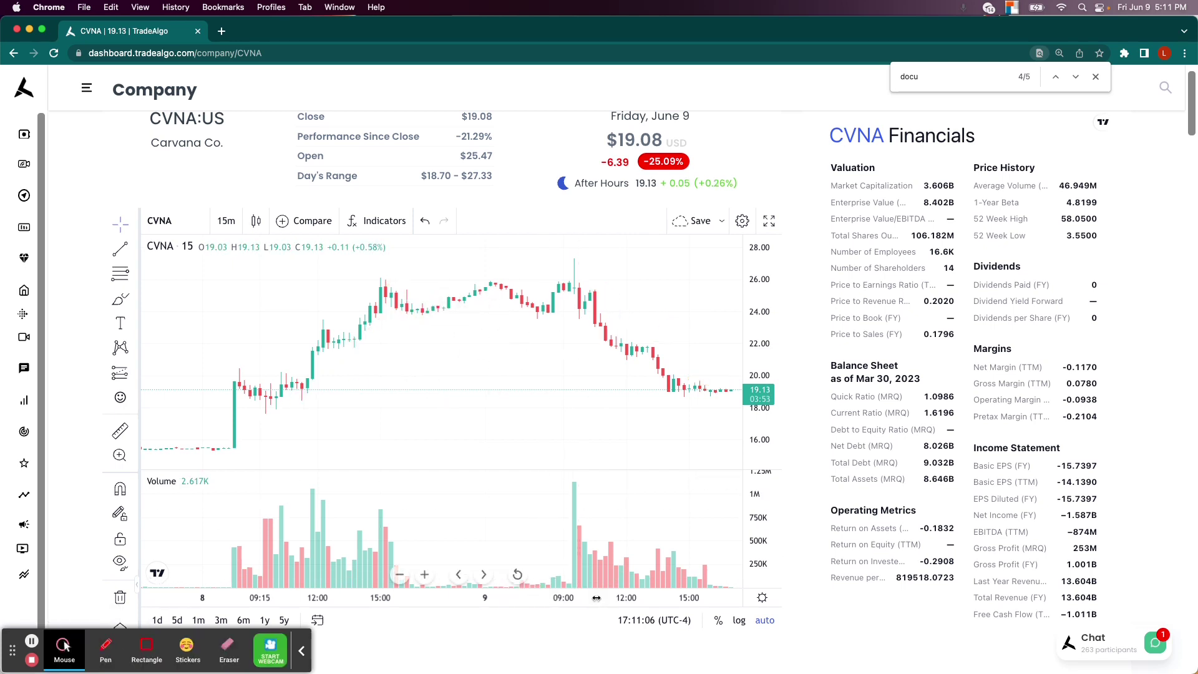
# Step: Box CVNA's Today versus 7d Avg volume bars, clear, and go to Alerts
pyautogui.scroll(5, 468, 589)
pyautogui.moveTo(325, 580); pyautogui.dragTo(317, 579)
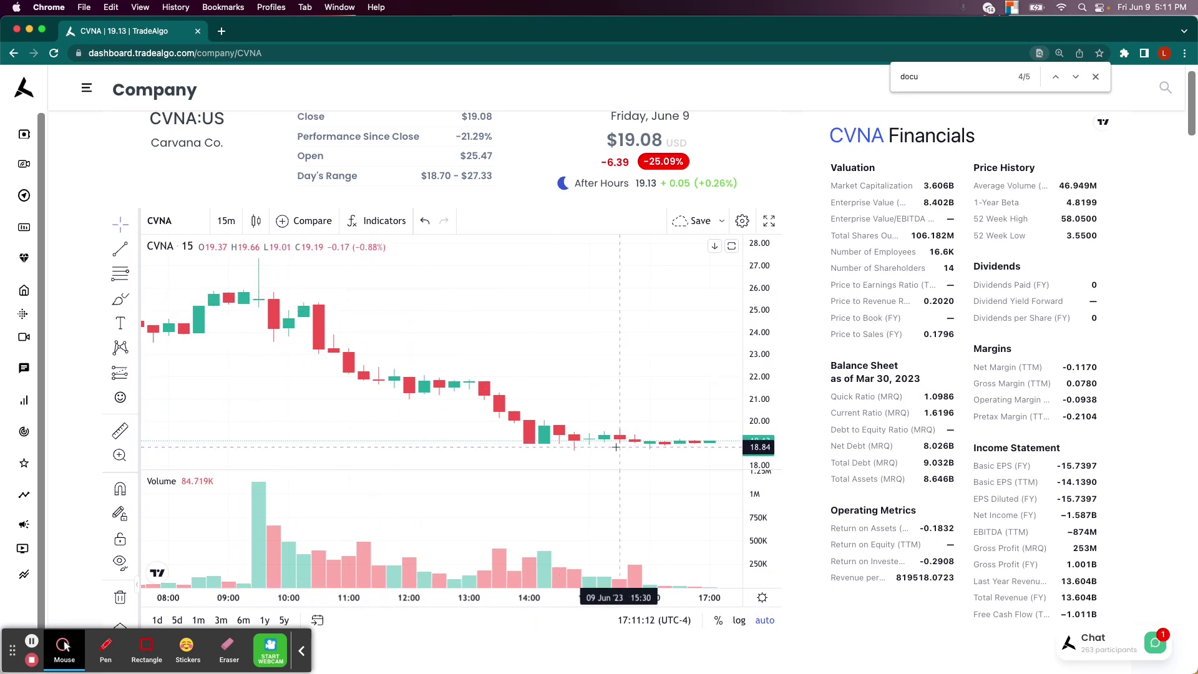
pyautogui.scroll(-12, 1175, 388)
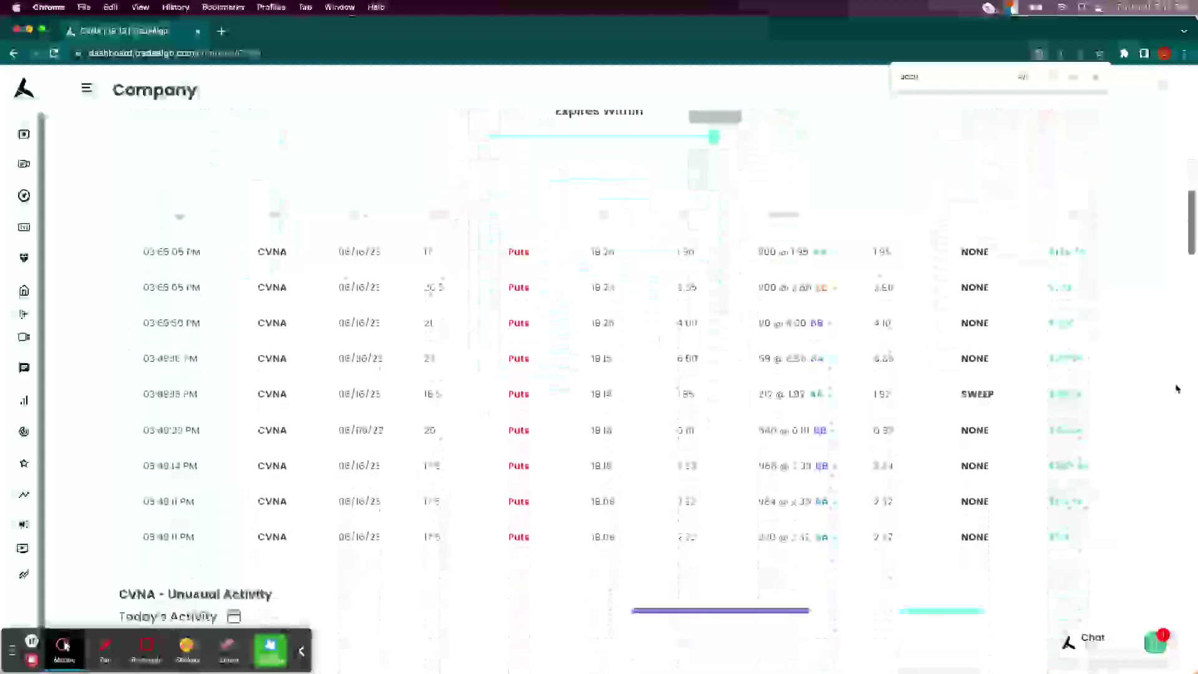
pyautogui.click(146, 649)
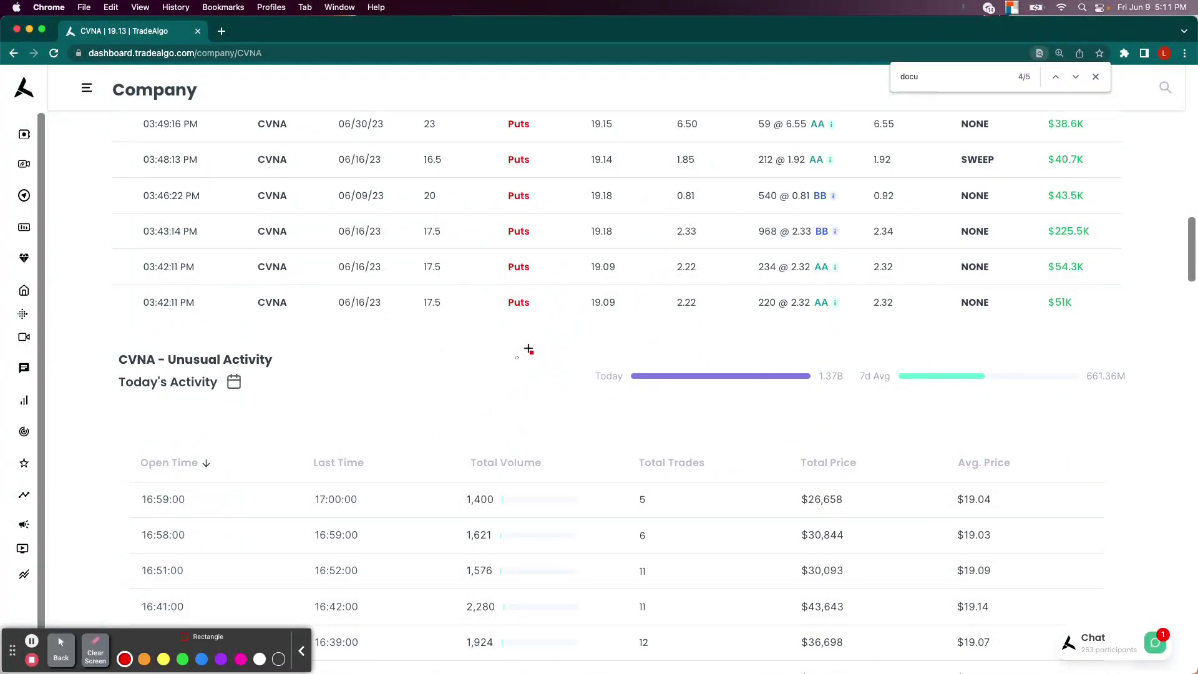
pyautogui.moveTo(562, 337)
pyautogui.mouseDown()
pyautogui.moveTo(1170, 401)
pyautogui.moveTo(1158, 398)
pyautogui.mouseUp()
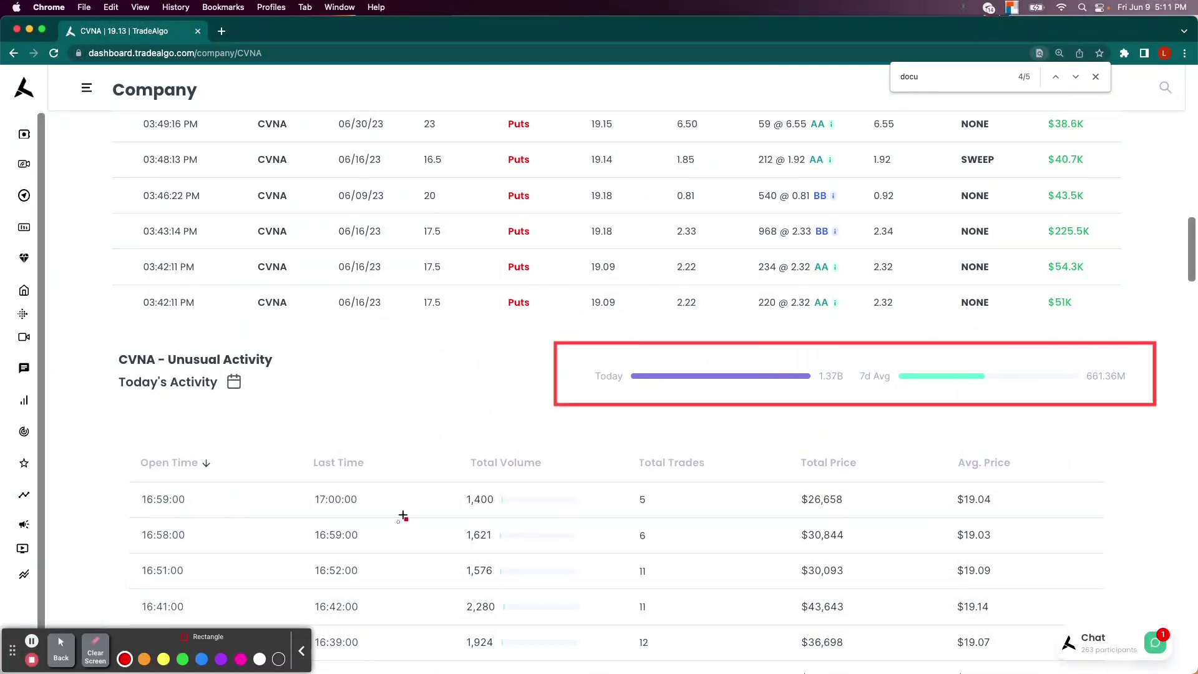
pyautogui.click(96, 652)
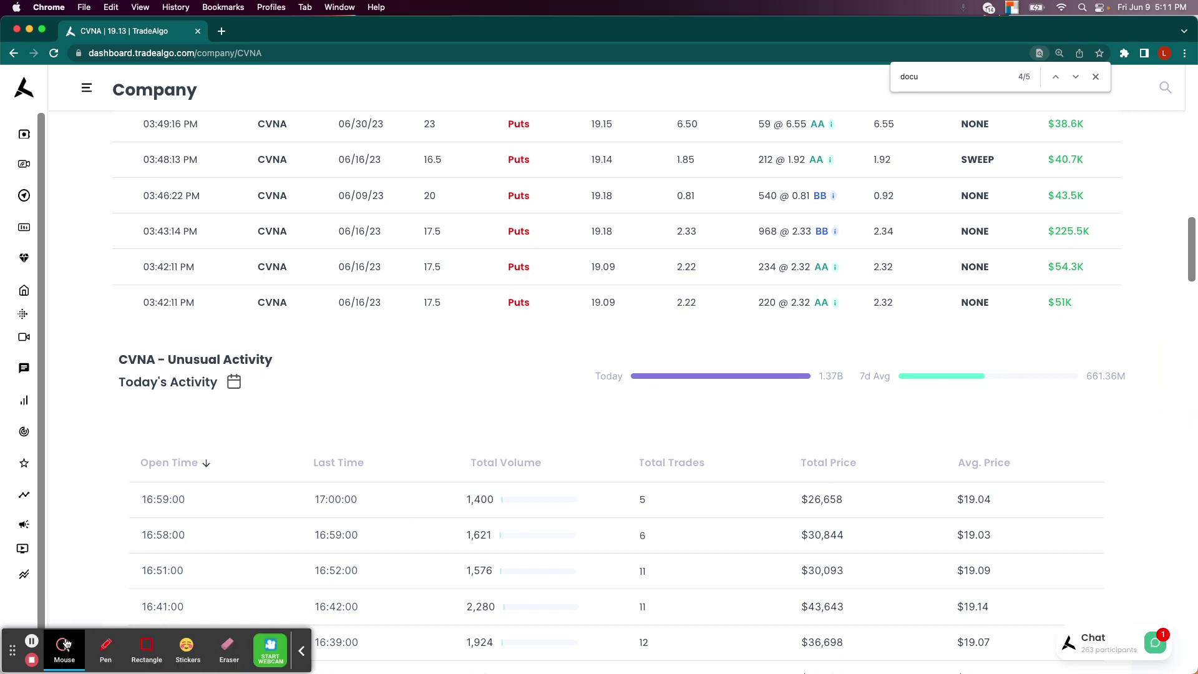
pyautogui.click(24, 524)
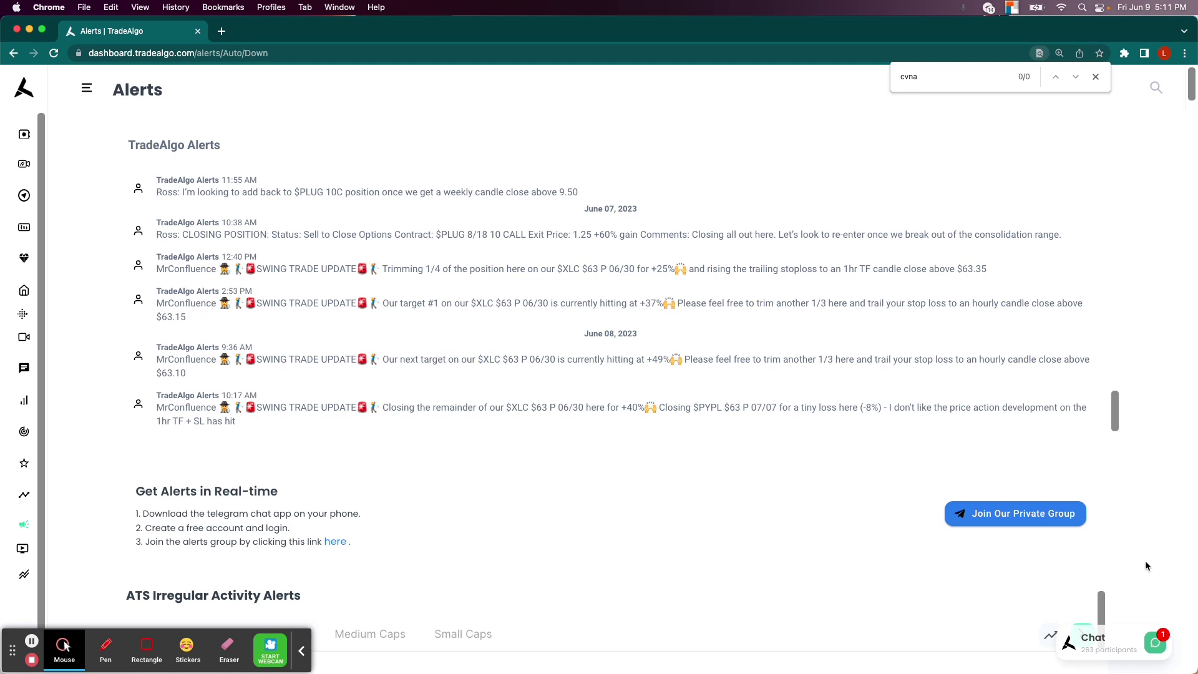
# Step: Jump to the CVNA alert via the 'cvna' search, box its row and the DOCU ticker, then clear
pyautogui.press('Return')
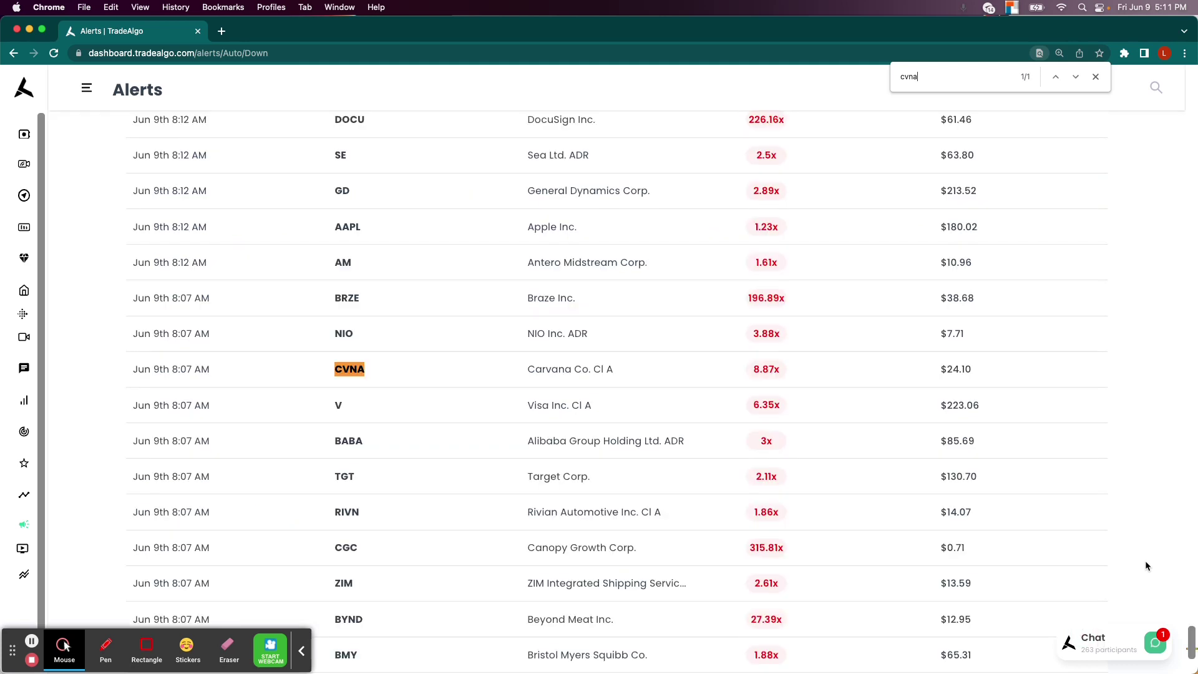
pyautogui.click(450, 381)
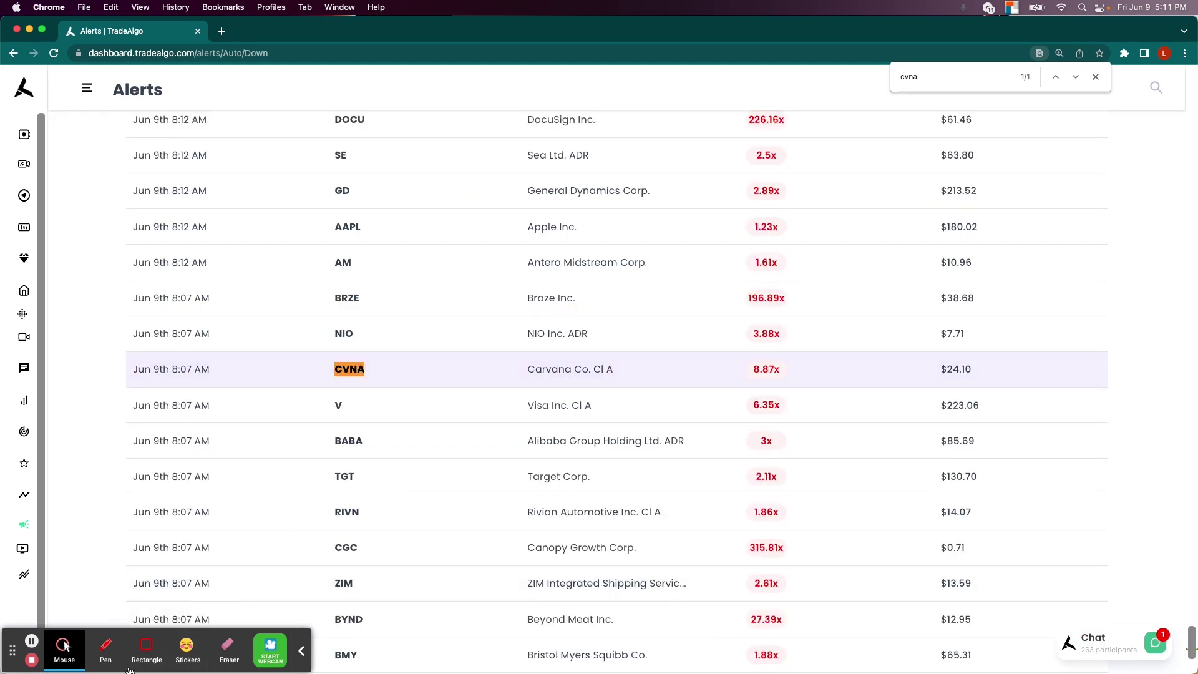
pyautogui.click(146, 645)
pyautogui.moveTo(112, 334); pyautogui.dragTo(1103, 401)
pyautogui.moveTo(311, 101); pyautogui.dragTo(397, 146)
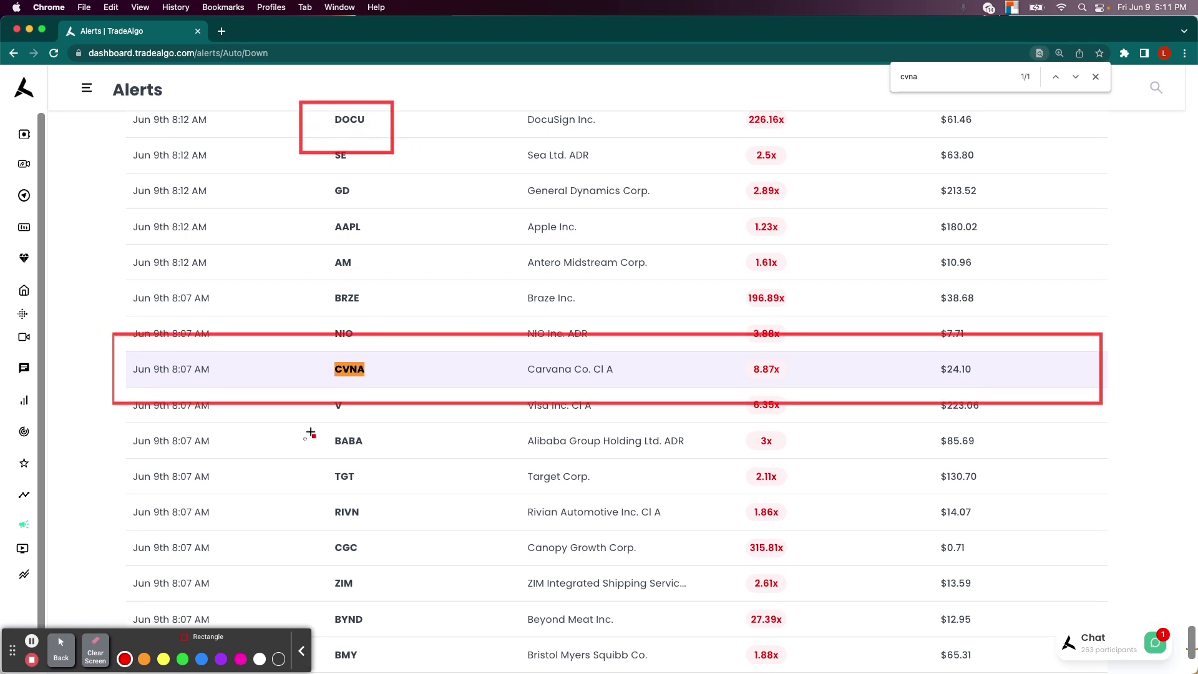
pyautogui.click(95, 648)
# Step: Load CVNA's option chain, shift to higher strikes, and chart the June 9th 20-strike put
pyautogui.moveTo(24, 314)
pyautogui.click(54, 302)
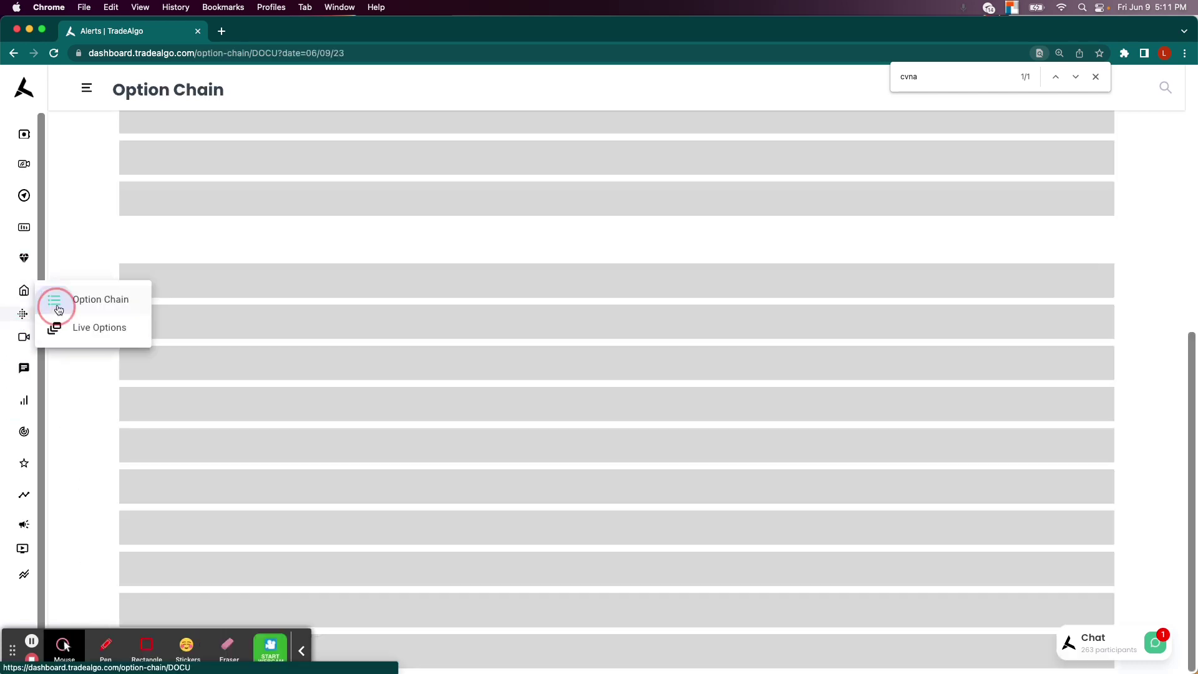
pyautogui.click(237, 169)
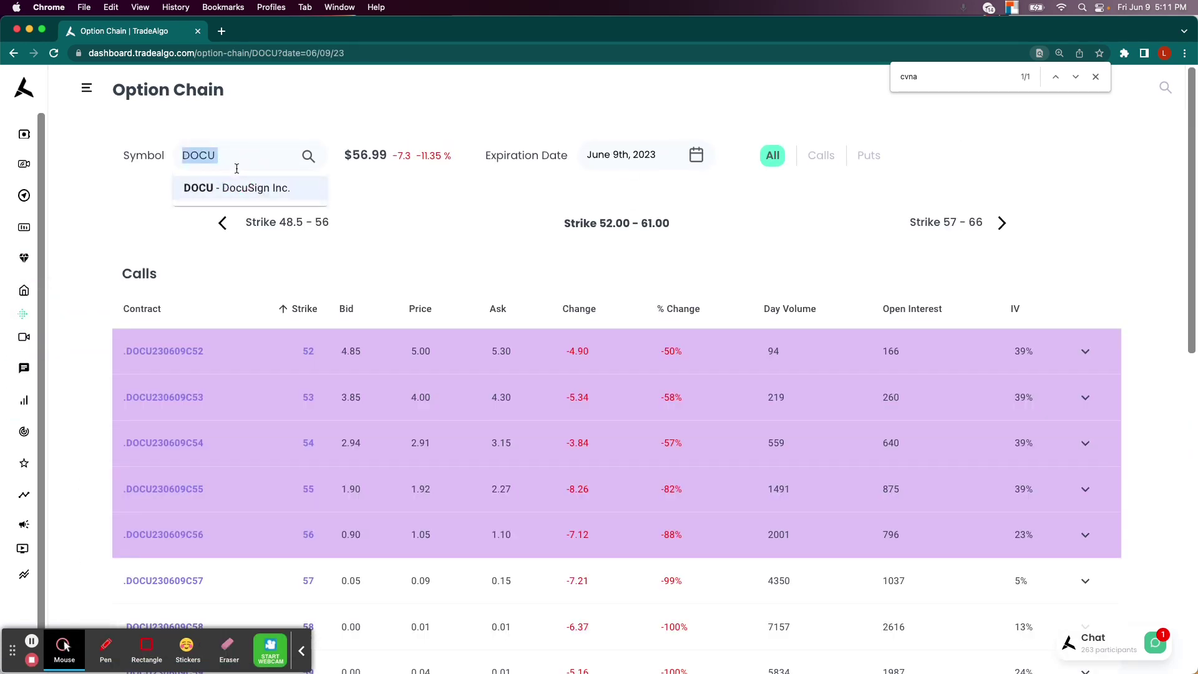
pyautogui.write('cvna')
pyautogui.click(285, 196)
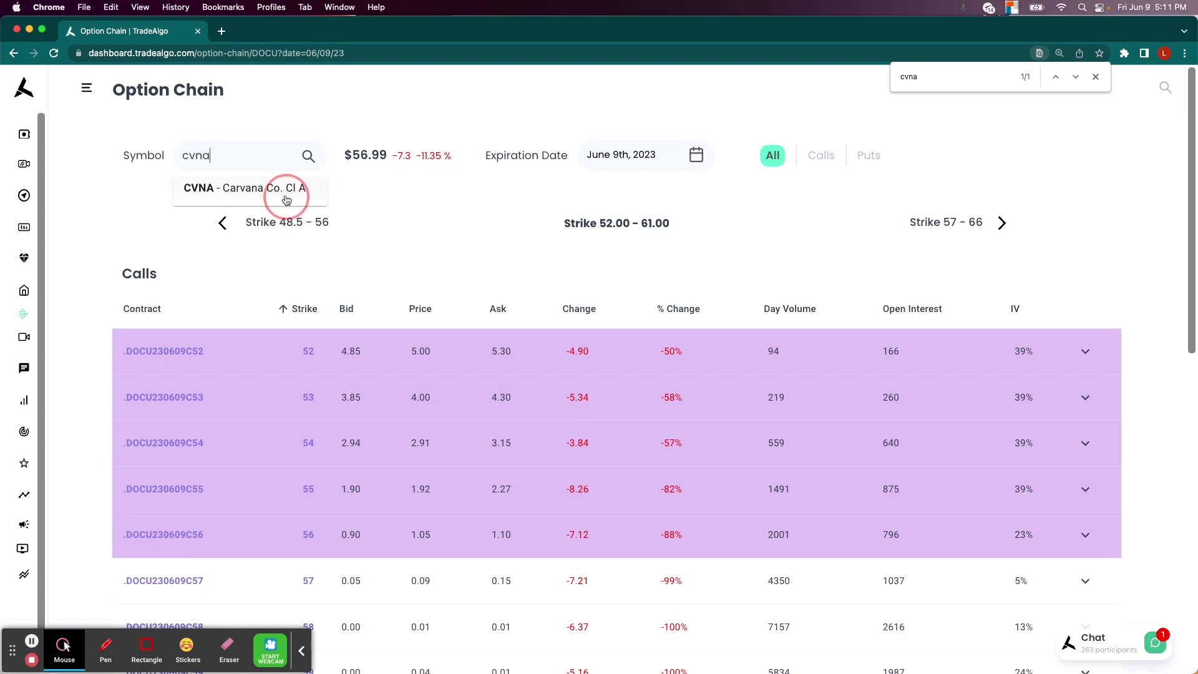
pyautogui.scroll(-10, 455, 320)
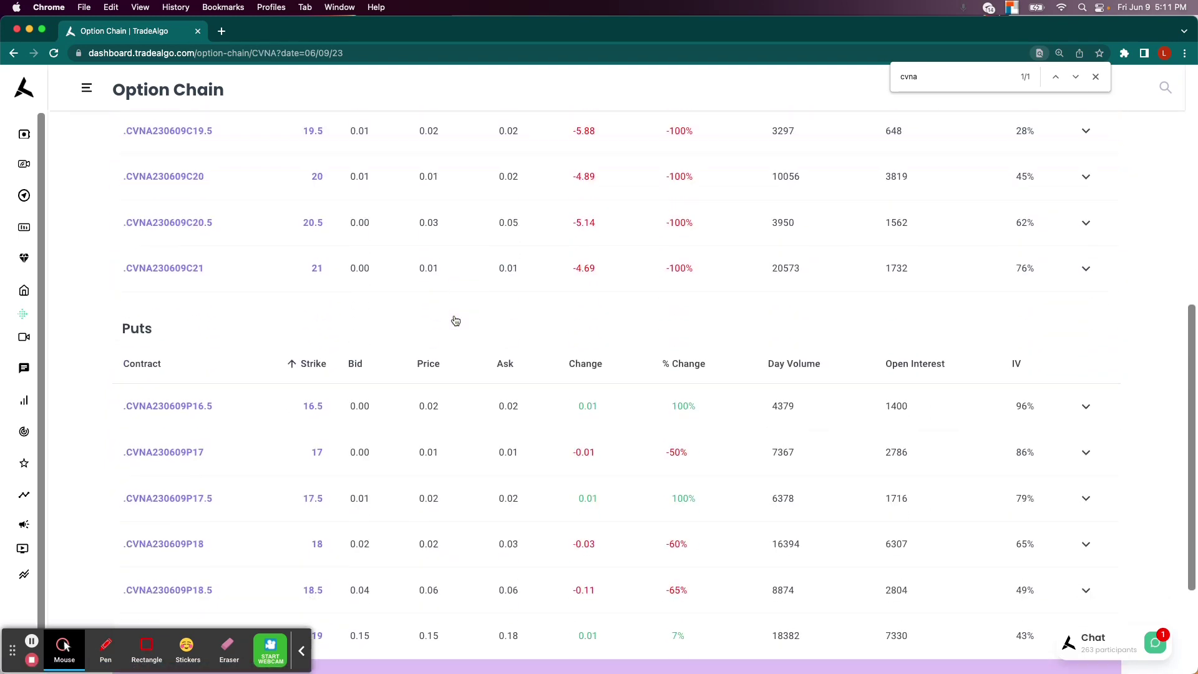
pyautogui.scroll(10, 716, 188)
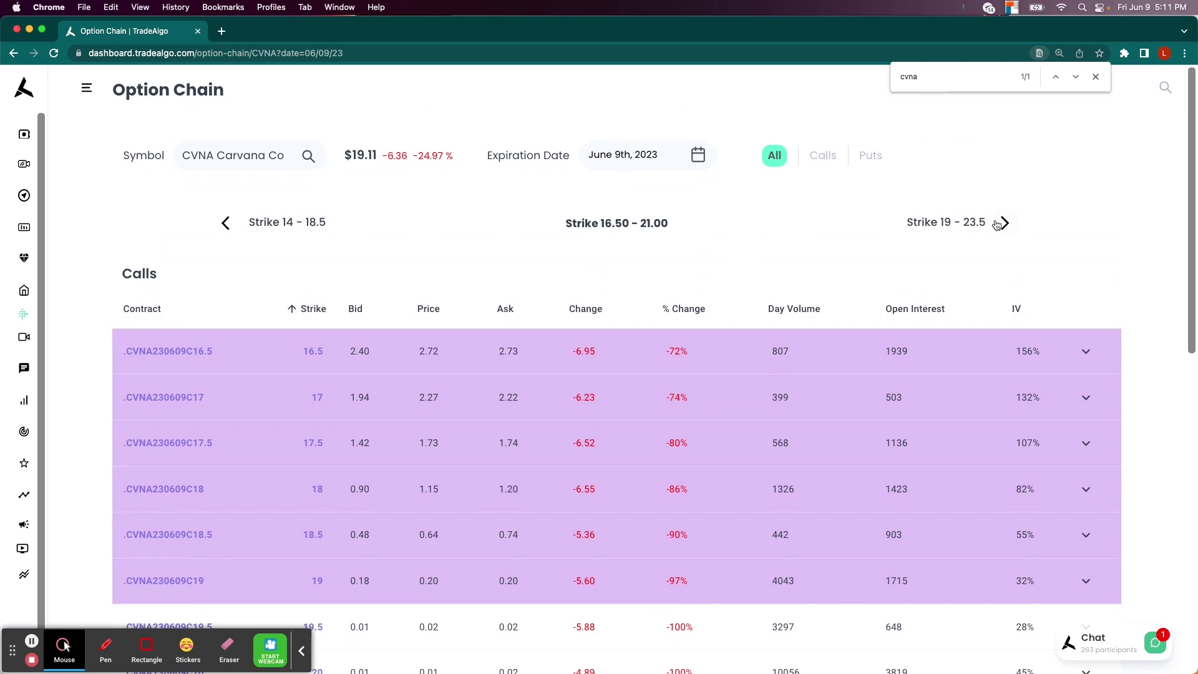
pyautogui.click(1004, 229)
pyautogui.scroll(-10, 538, 292)
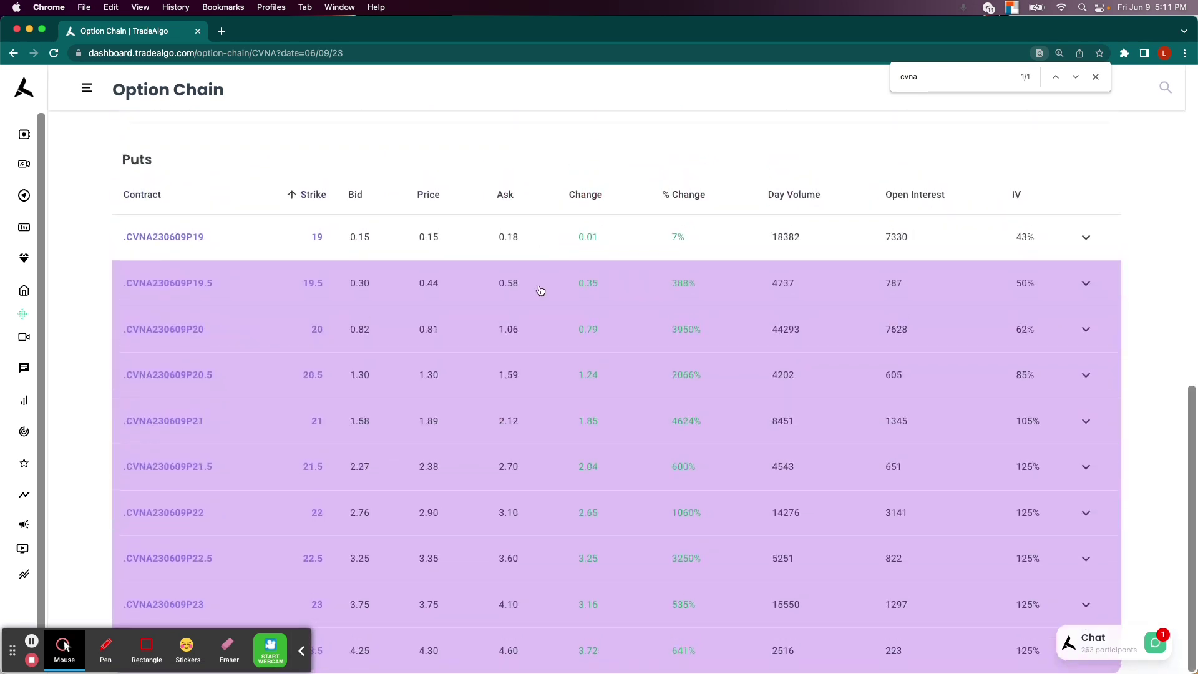
pyautogui.click(260, 329)
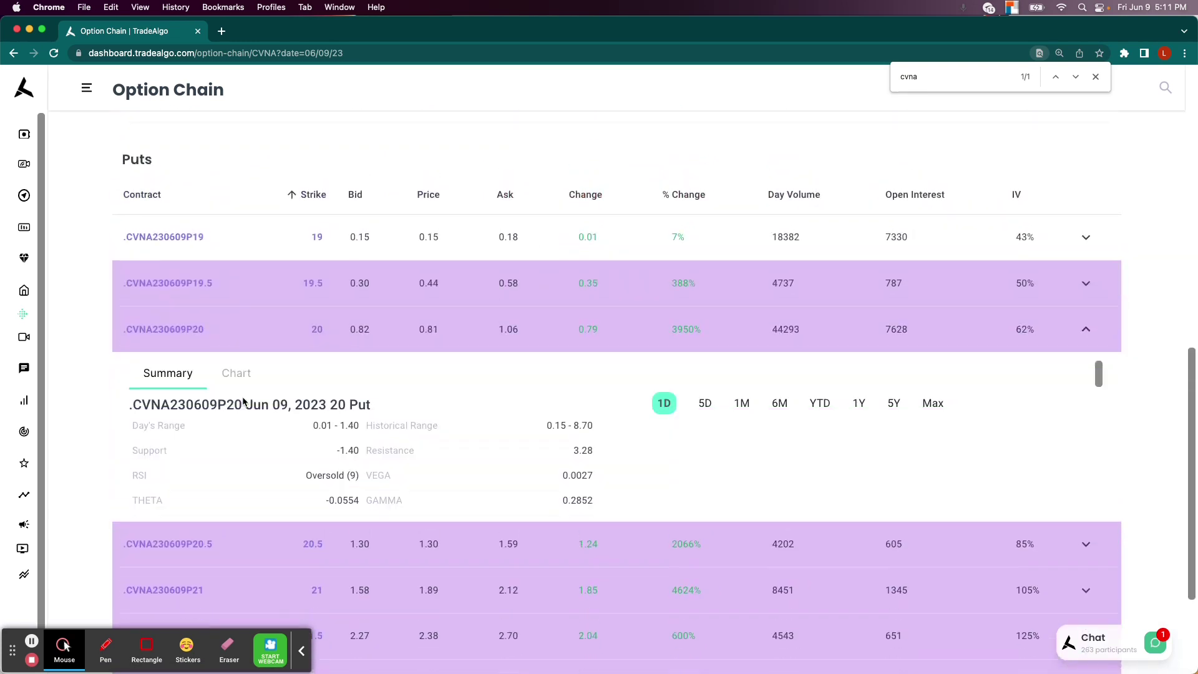
pyautogui.click(235, 371)
# Step: Zoom the CVNA $20 put chart to June 9 and measure the 09:30–14:45 and 10:30–12:15 moves
pyautogui.scroll(-3, 124, 374)
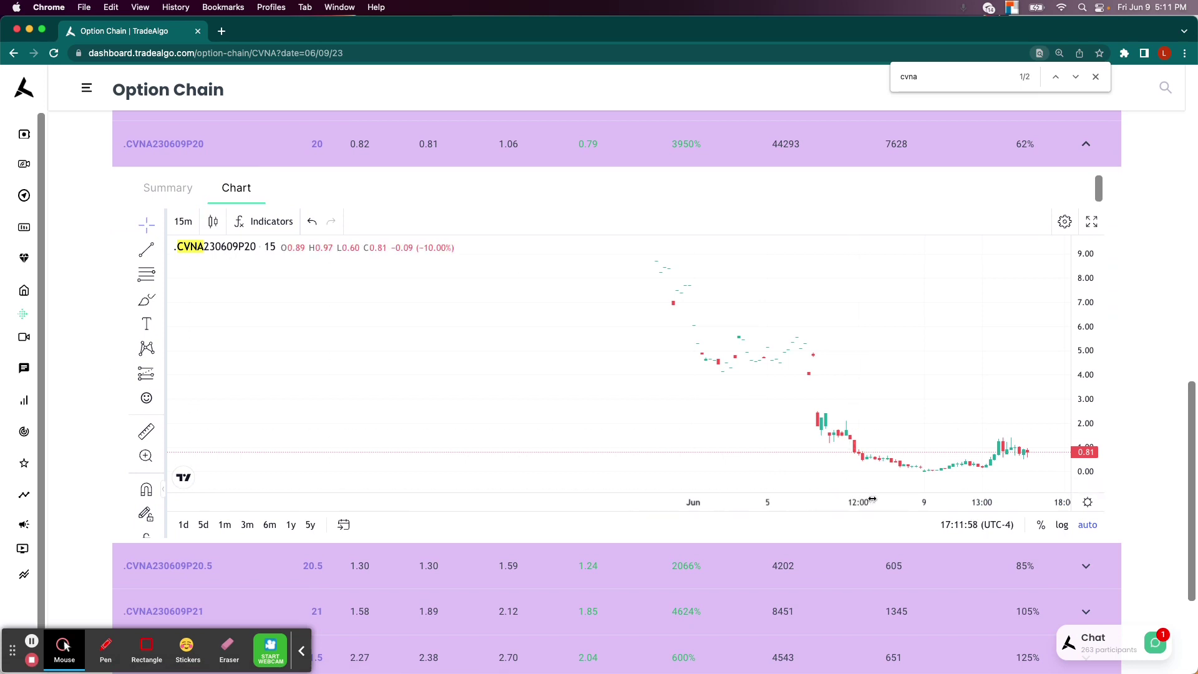
pyautogui.moveTo(935, 504); pyautogui.dragTo(302, 499)
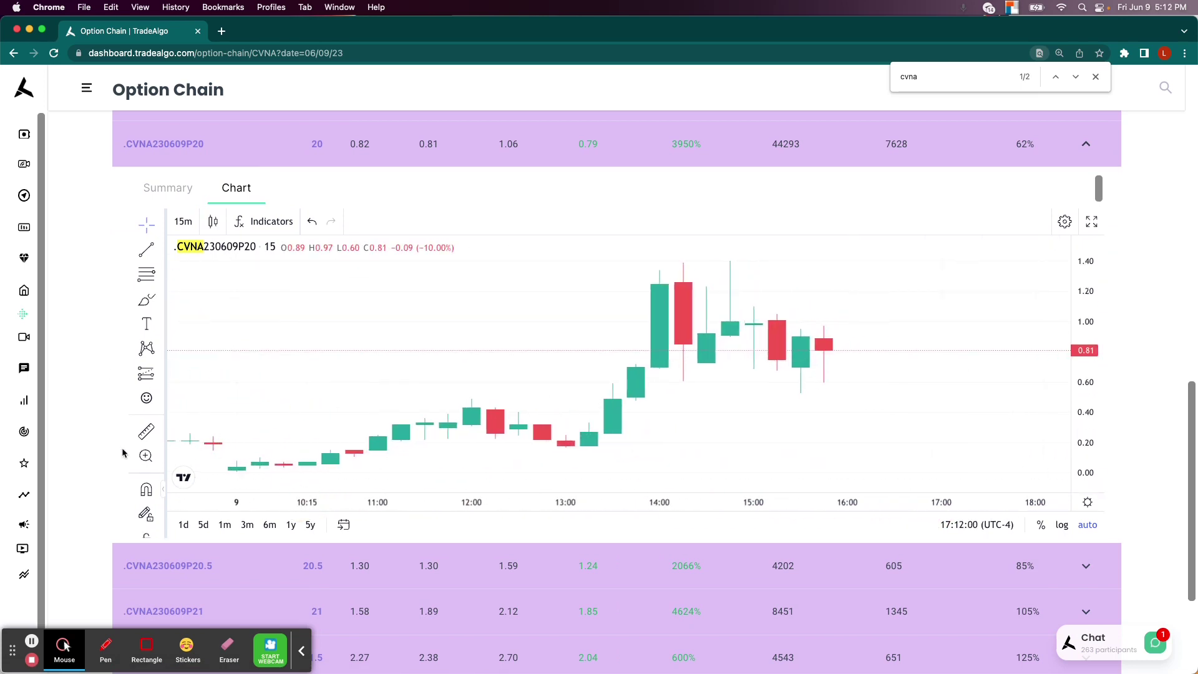
pyautogui.click(146, 431)
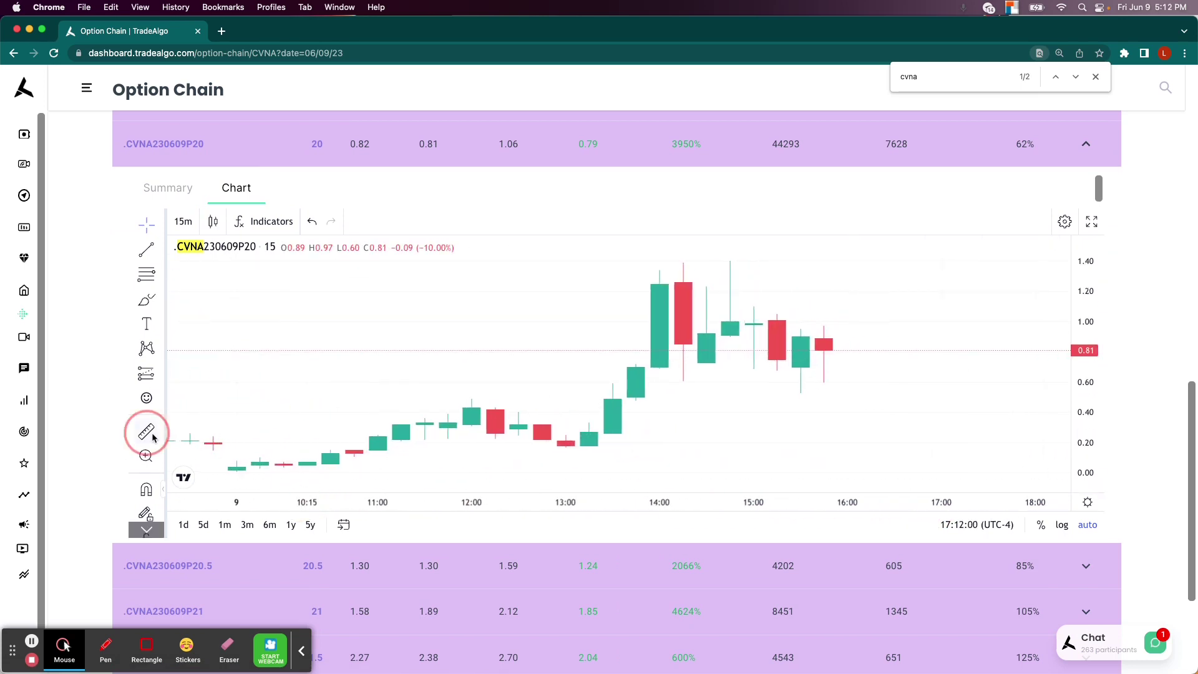
pyautogui.click(236, 470)
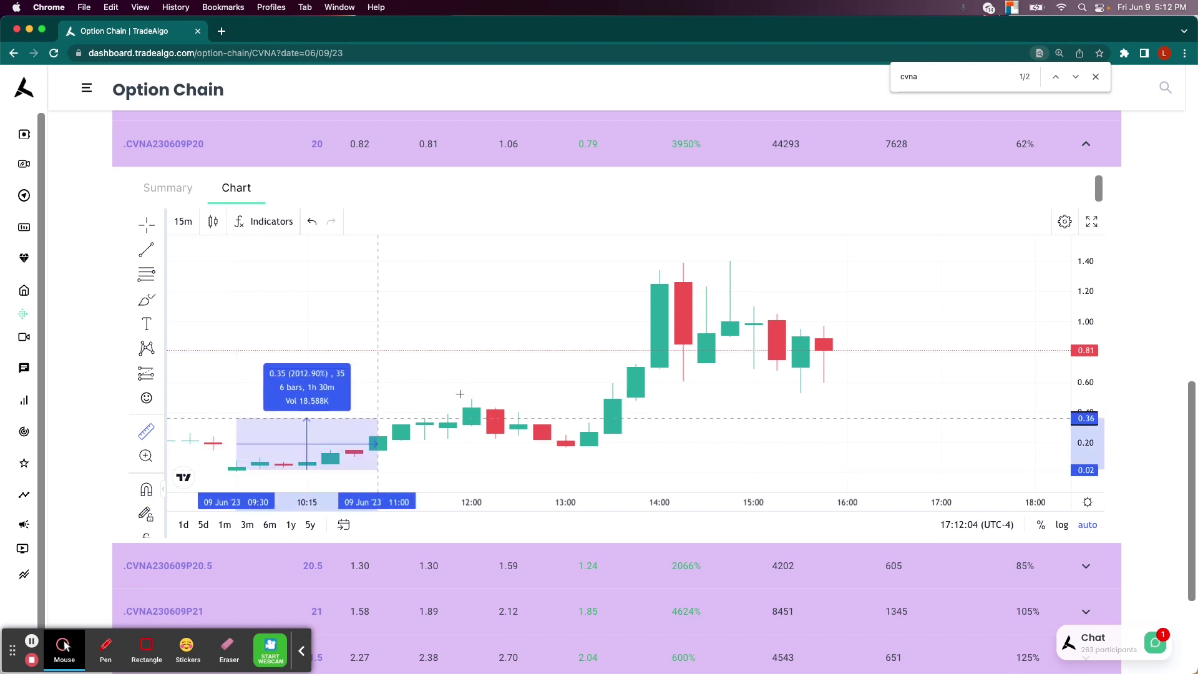
pyautogui.click(728, 262)
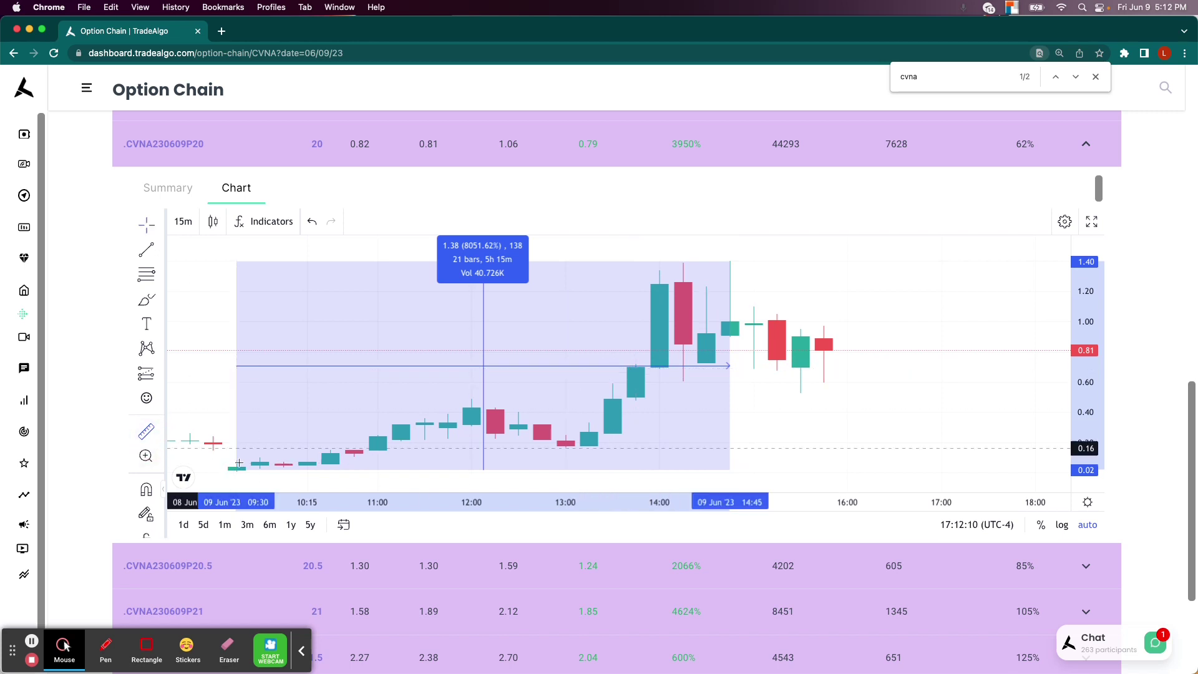
pyautogui.click(327, 463)
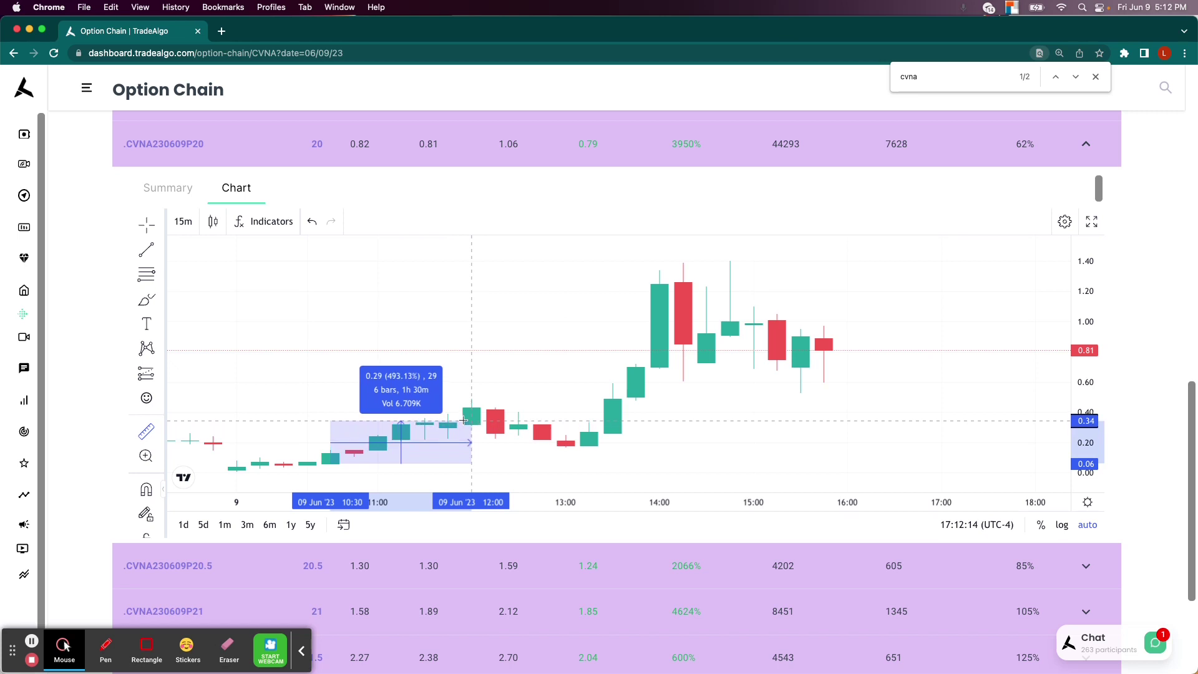
pyautogui.click(494, 414)
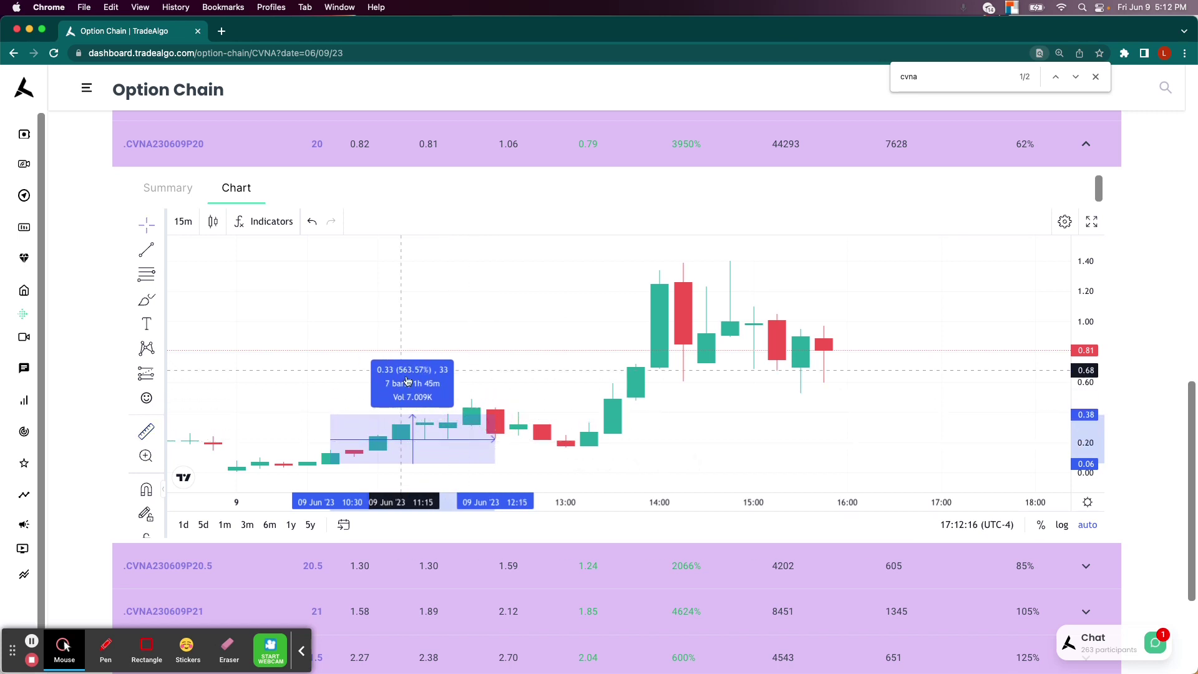
# Step: Annotate the chart freehand with a circle, crossed-out afternoon candles and a rising arrow, then erase them
pyautogui.click(106, 646)
pyautogui.moveTo(254, 448)
pyautogui.mouseDown()
pyautogui.moveTo(212, 492)
pyautogui.moveTo(249, 438)
pyautogui.mouseUp()
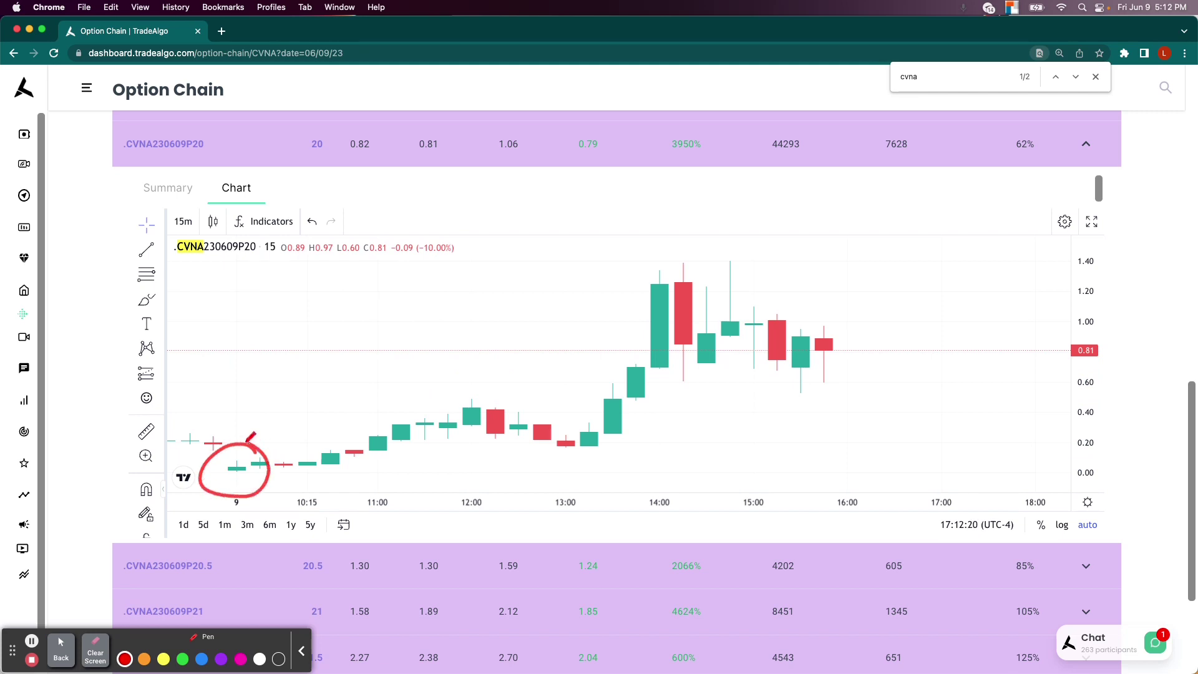
pyautogui.moveTo(638, 267); pyautogui.dragTo(911, 424)
pyautogui.moveTo(820, 272); pyautogui.dragTo(637, 399)
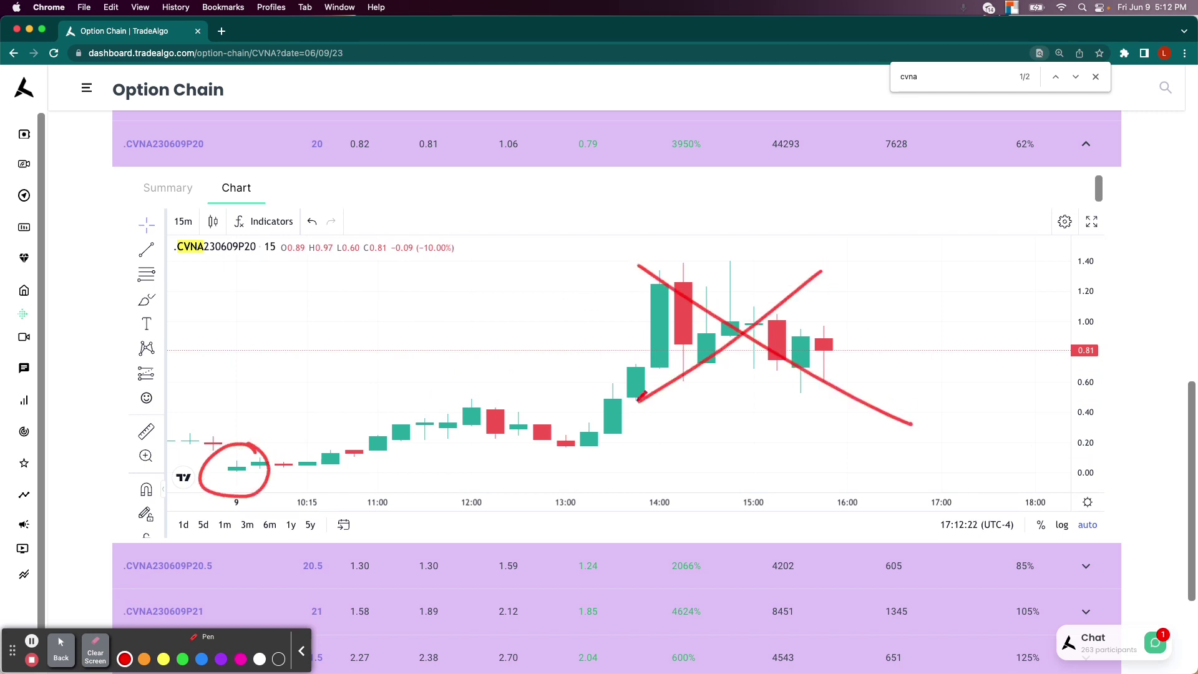
pyautogui.moveTo(306, 444); pyautogui.dragTo(538, 314)
pyautogui.moveTo(504, 304)
pyautogui.mouseDown()
pyautogui.moveTo(515, 303)
pyautogui.moveTo(546, 369)
pyautogui.mouseUp()
pyautogui.click(95, 652)
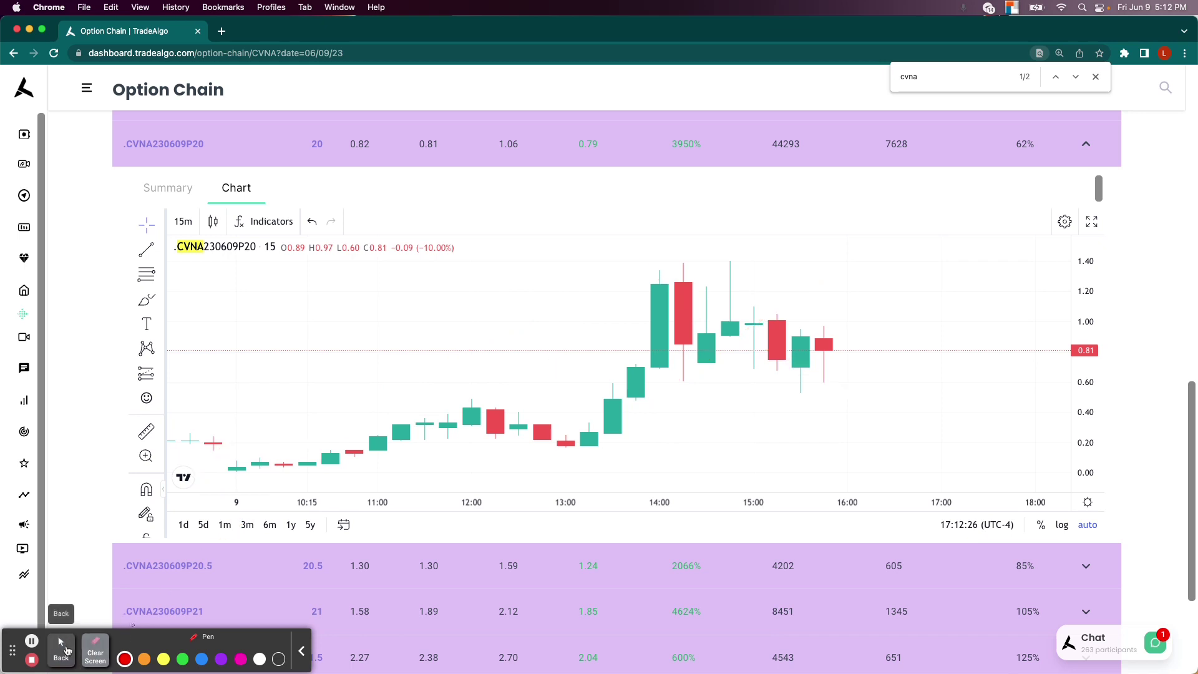
pyautogui.click(61, 649)
# Step: Return to the Main Dashboard and scroll through the June 9th Intraday Activity Auto list
pyautogui.click(25, 88)
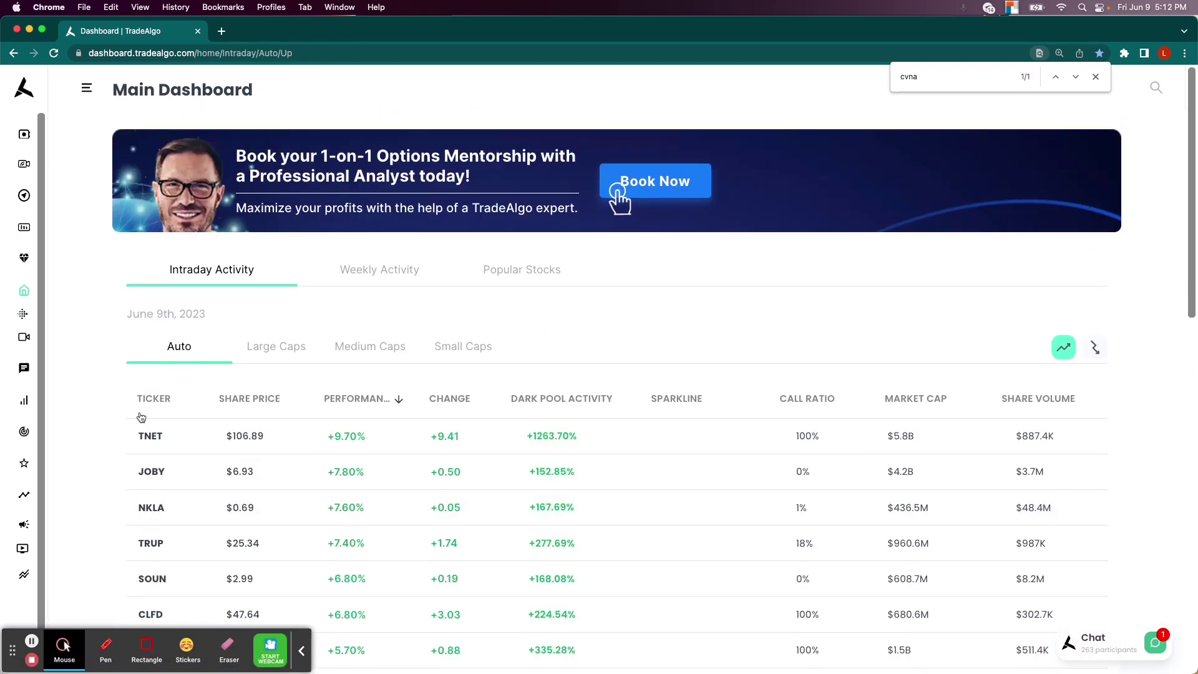
pyautogui.scroll(-1, 100, 417)
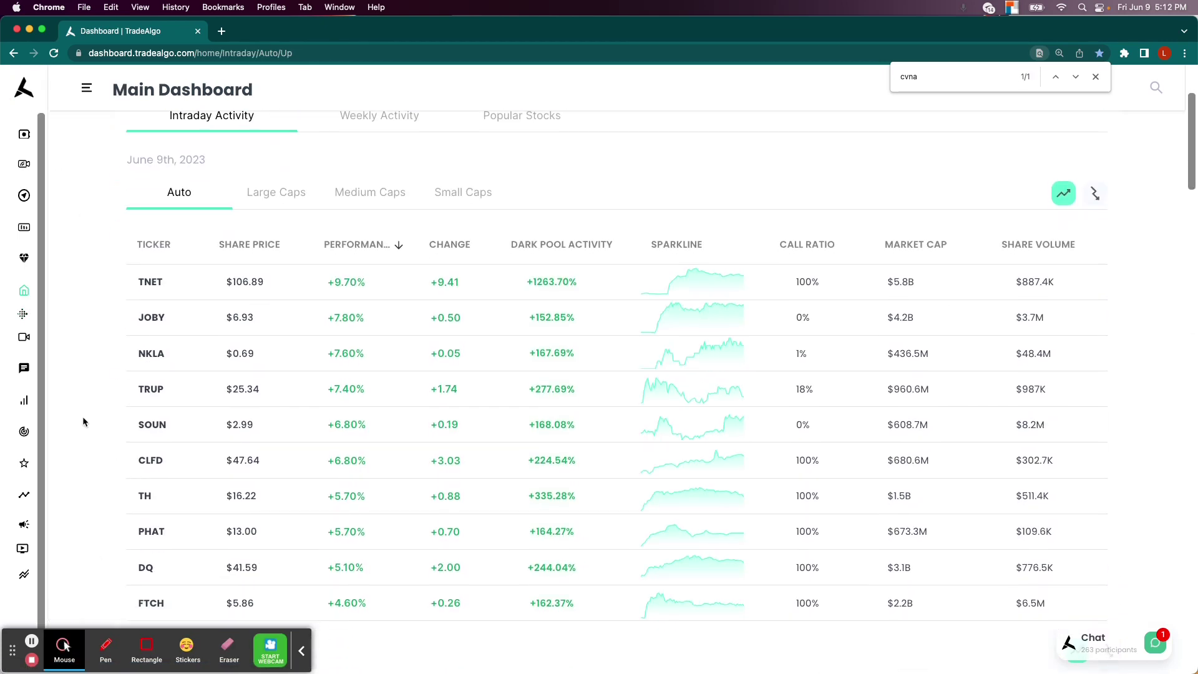